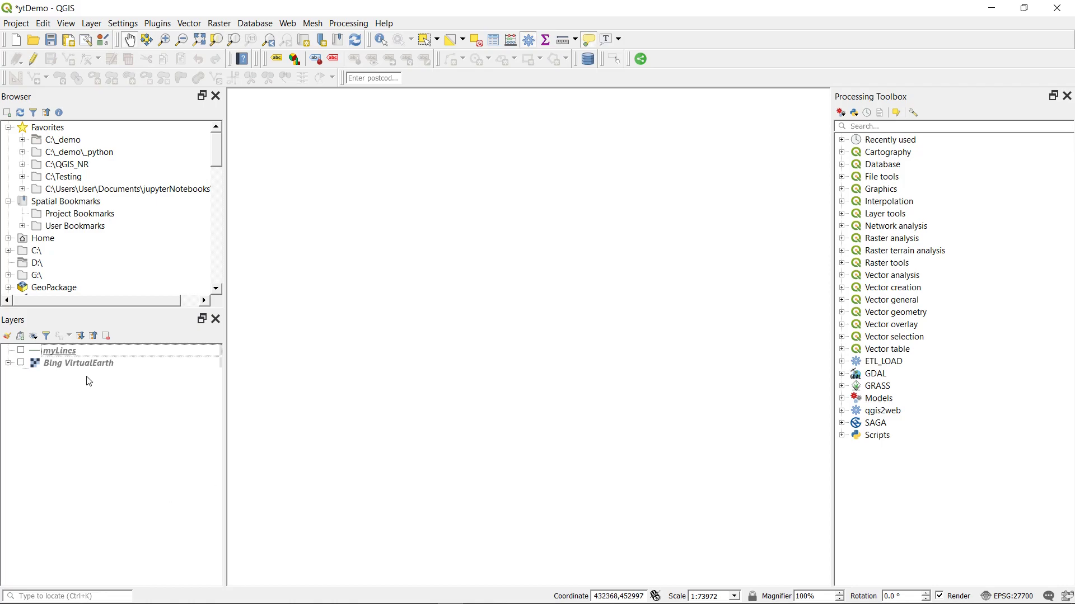
Show the myLines layer and check the LRS and Locate points along lines plugins in the plugin manager
{"action": "left_click", "coordinate": [21, 351]}
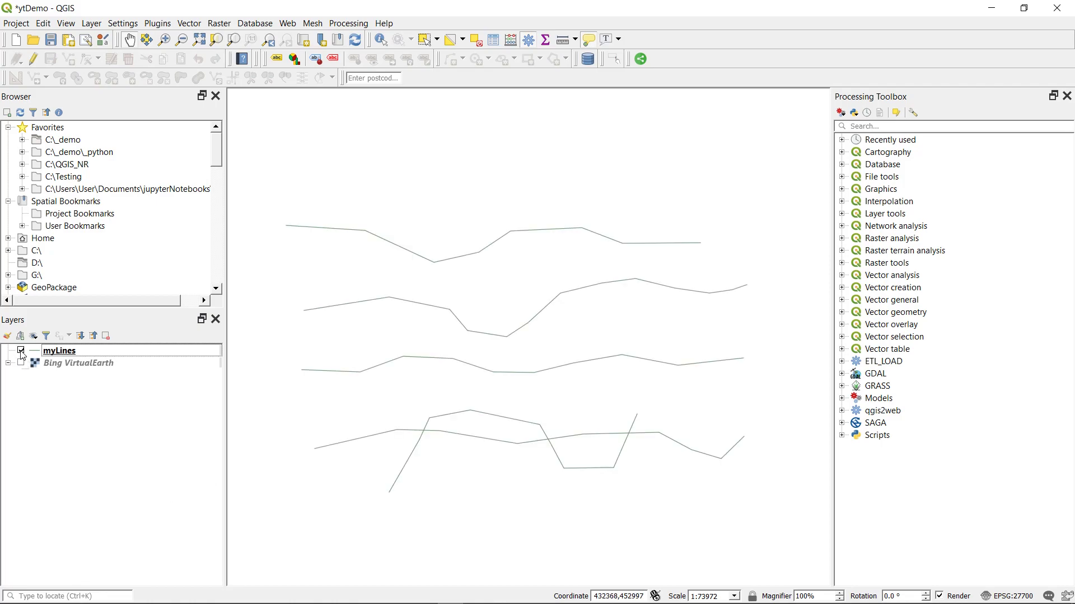
{"action": "left_click", "coordinate": [165, 25]}
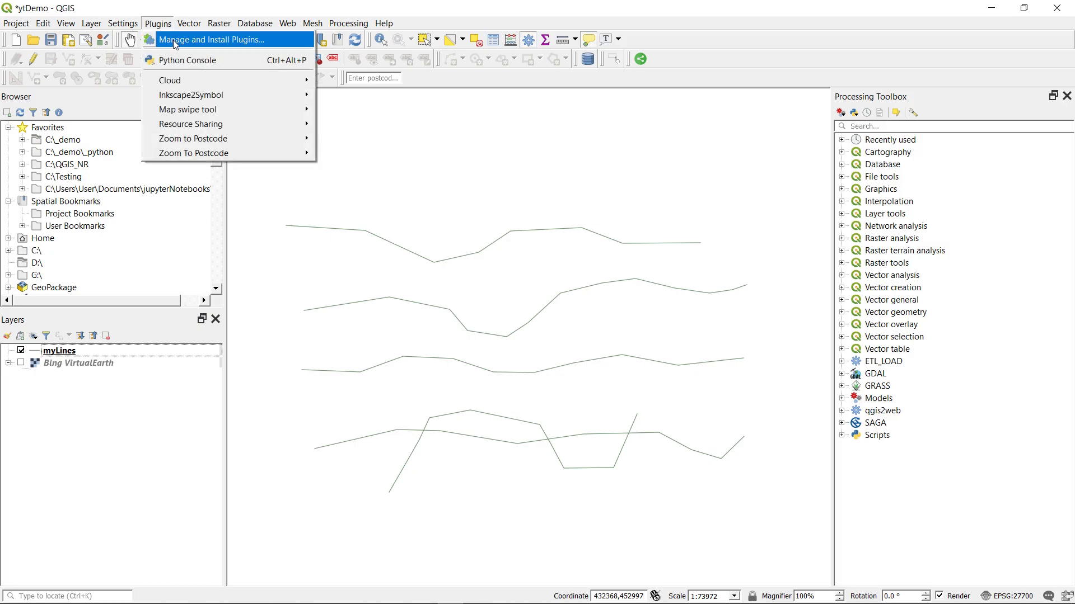
{"action": "left_click", "coordinate": [175, 42]}
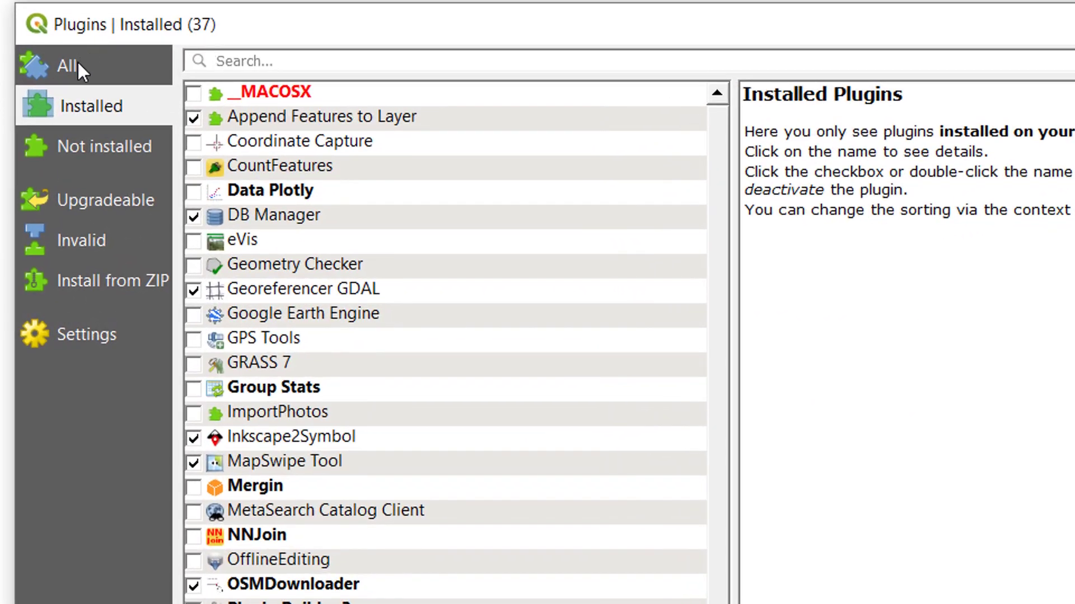
{"action": "left_click", "coordinate": [77, 65]}
{"action": "left_click", "coordinate": [314, 68]}
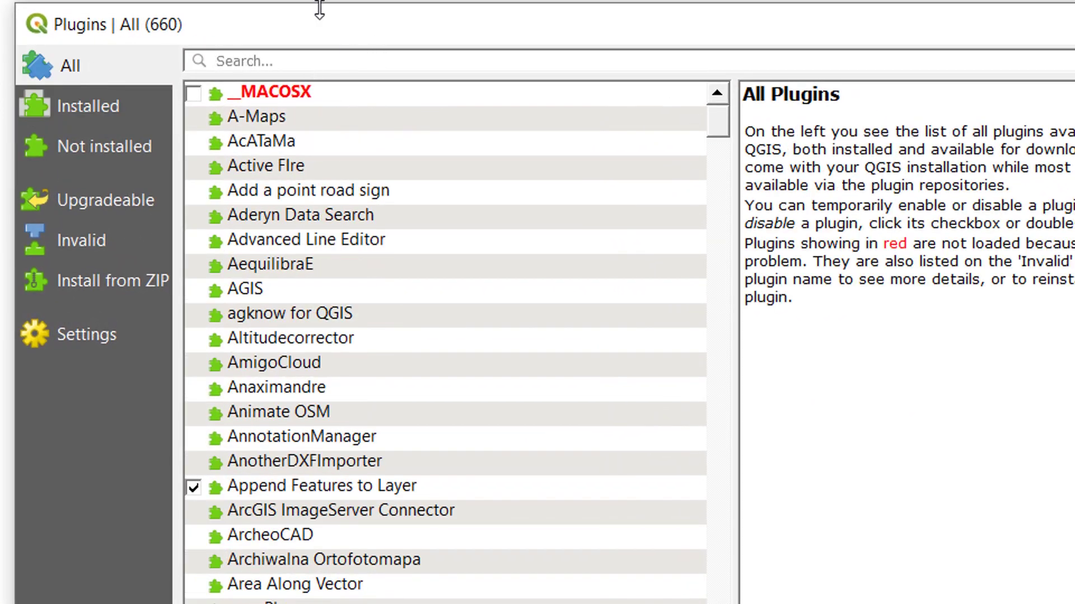
{"action": "type", "text": "LRS"}
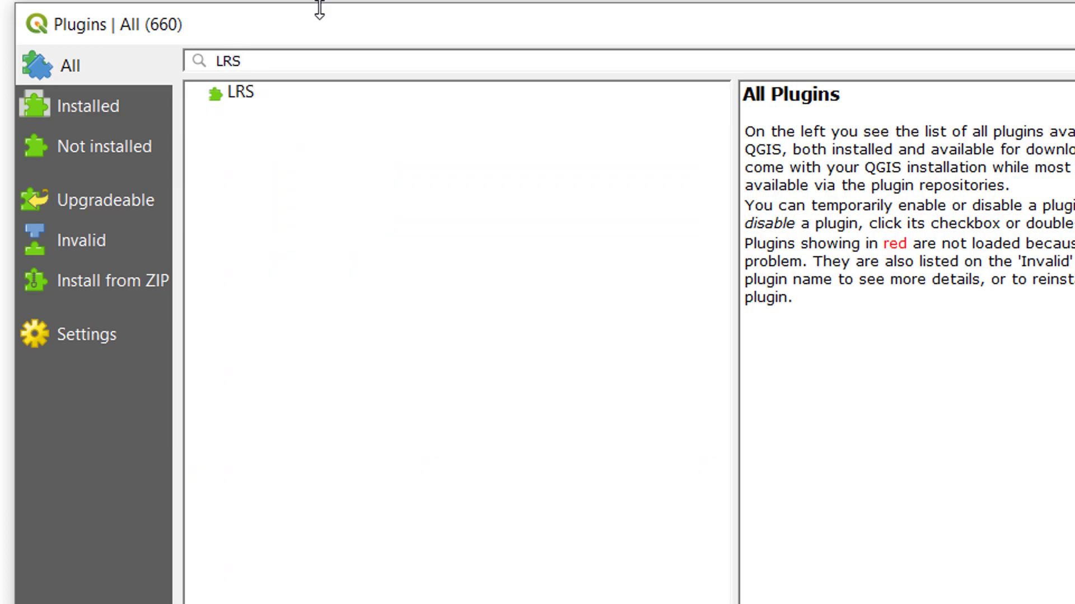
{"action": "left_click", "coordinate": [261, 95]}
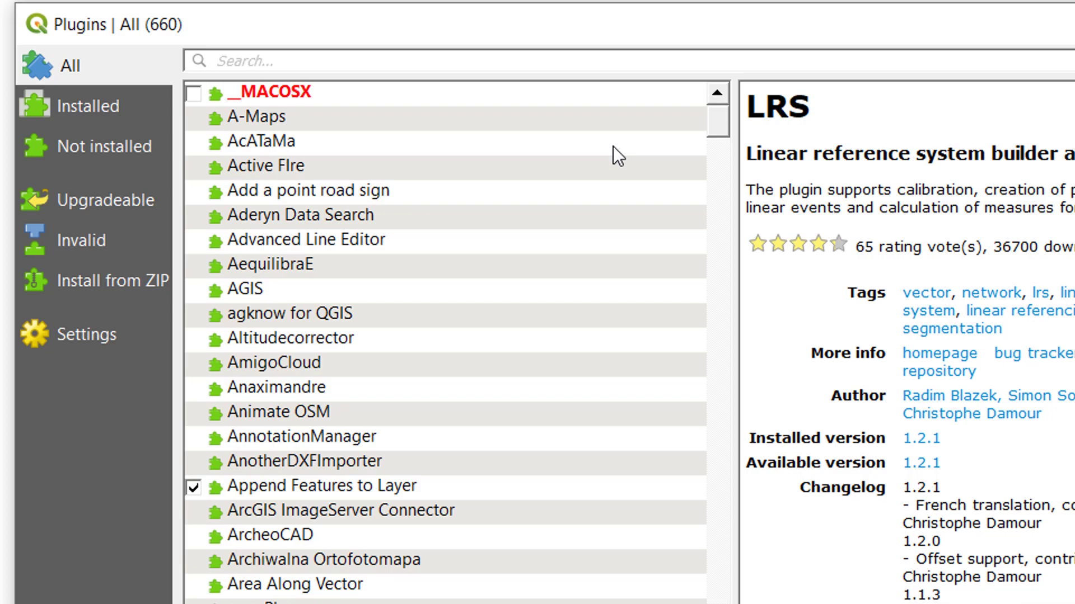
{"action": "type", "text": "Loca"}
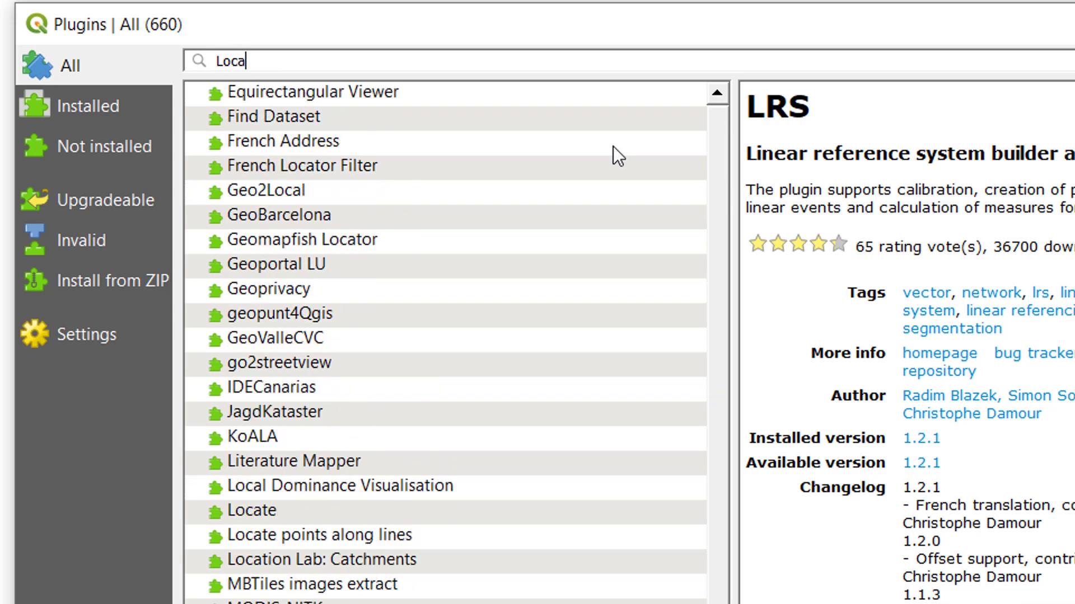
{"action": "type", "text": "te"}
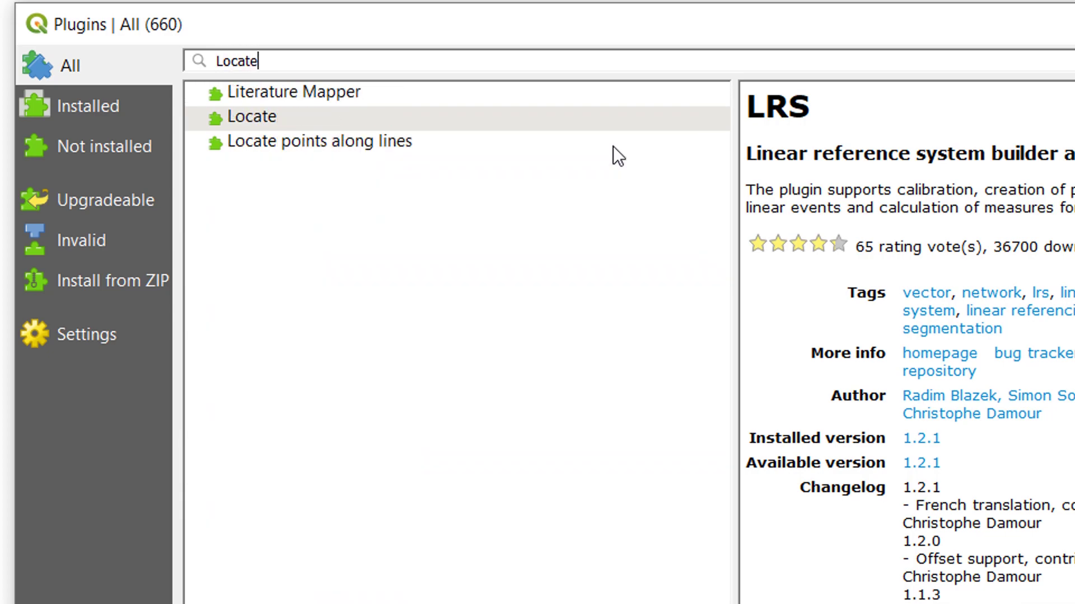
{"action": "left_click", "coordinate": [383, 144]}
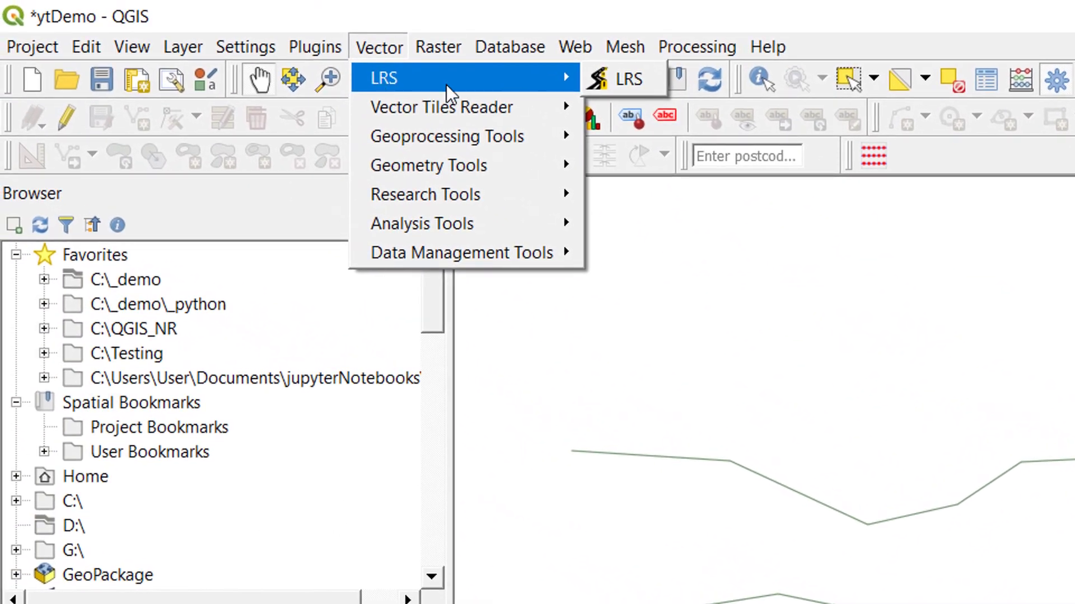
Open the LRS panel, highlight myLine04, 05, 01, 02 and 03 from the table, then clear the selection
{"action": "left_click", "coordinate": [630, 89]}
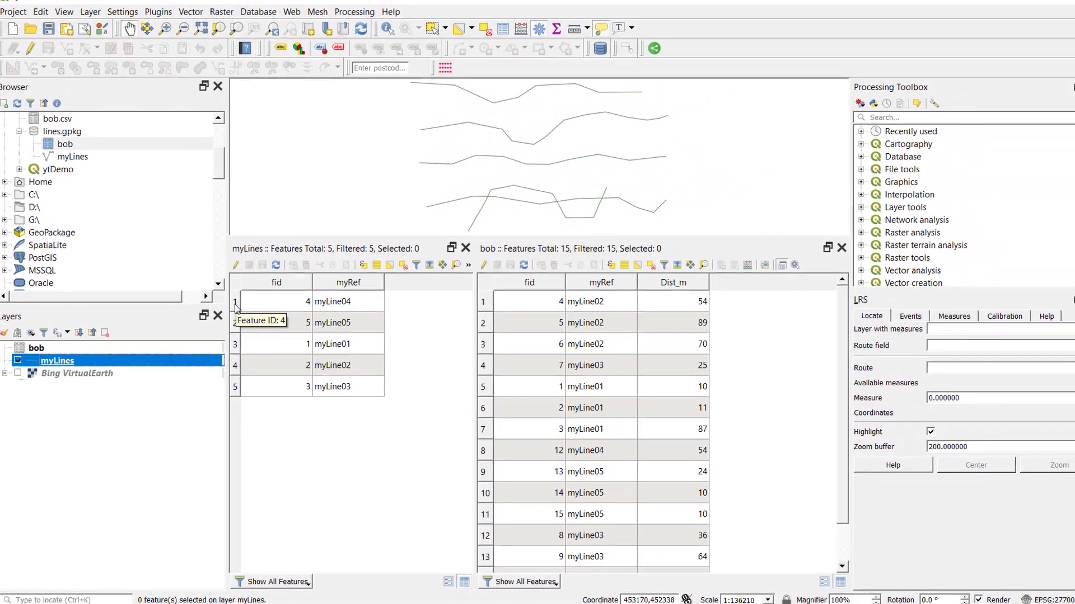
{"action": "left_click", "coordinate": [233, 310]}
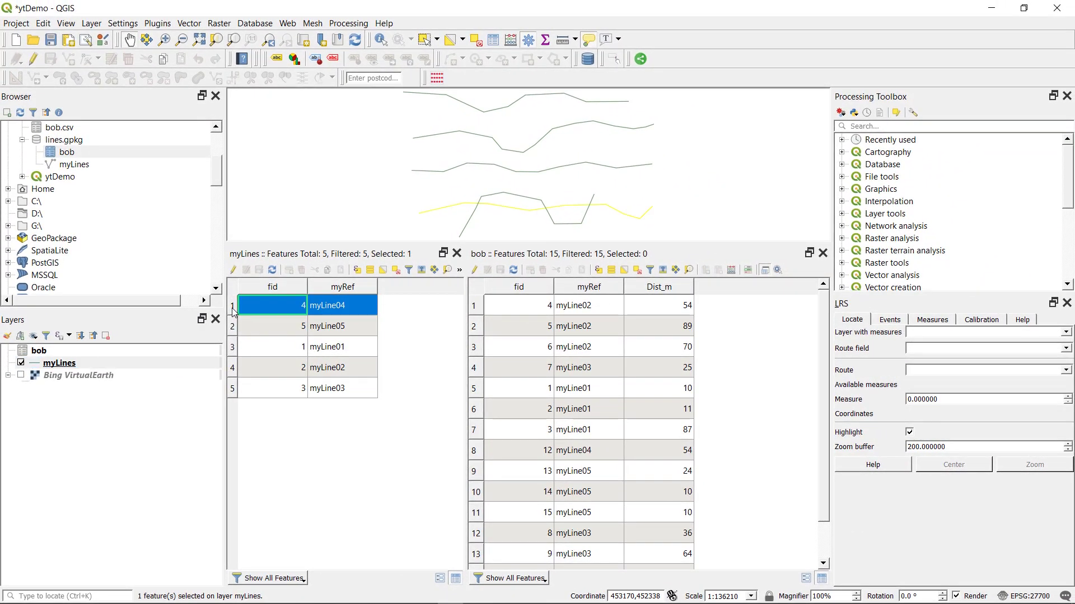
{"action": "left_click", "coordinate": [231, 327]}
{"action": "left_click", "coordinate": [232, 347]}
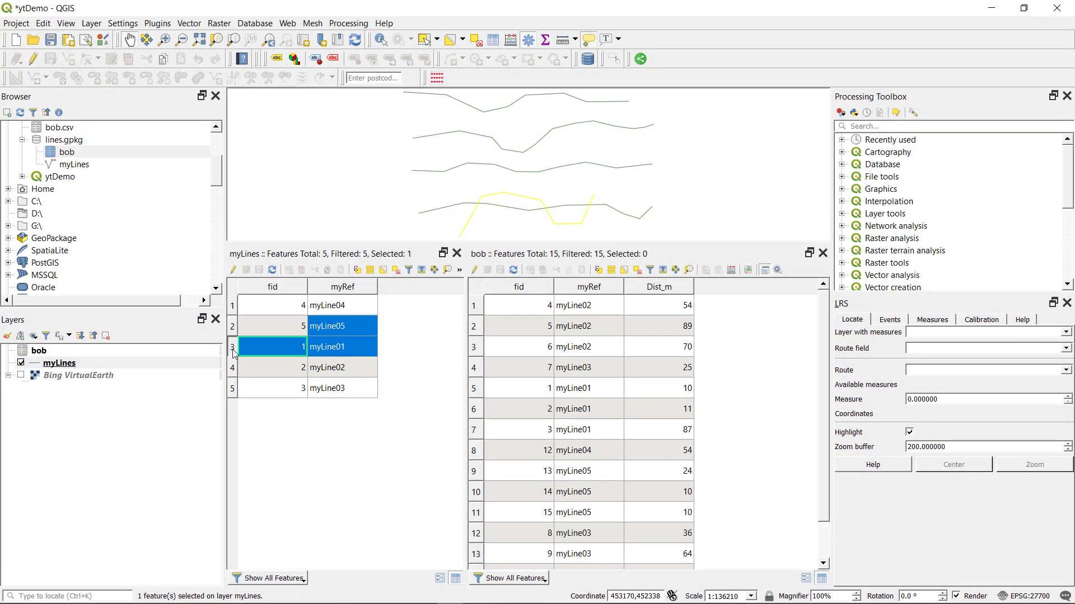
{"action": "left_click", "coordinate": [232, 368]}
{"action": "left_click", "coordinate": [231, 388]}
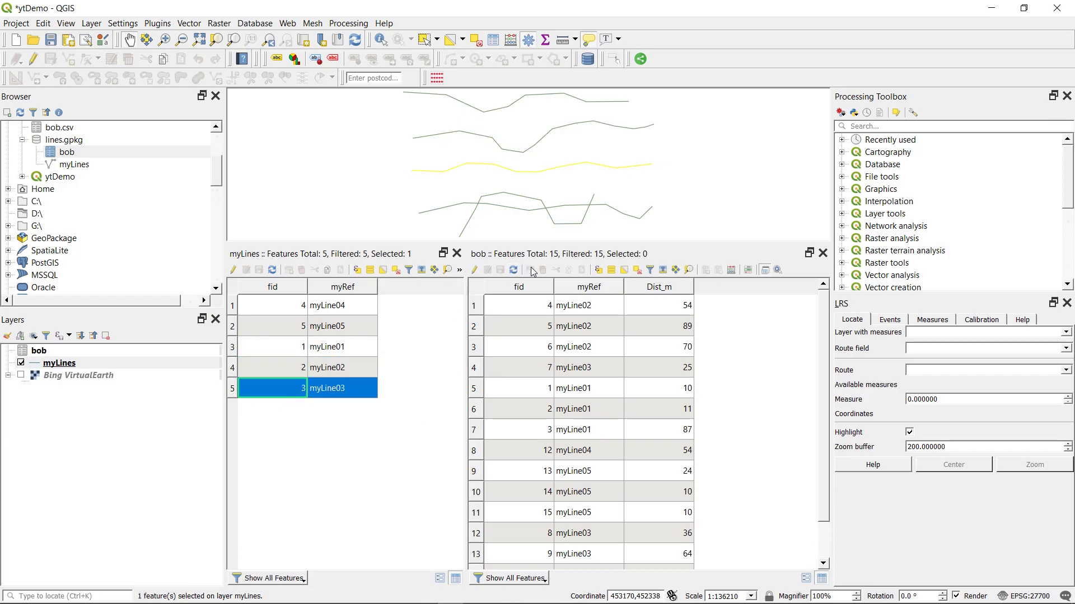
{"action": "left_click", "coordinate": [396, 270]}
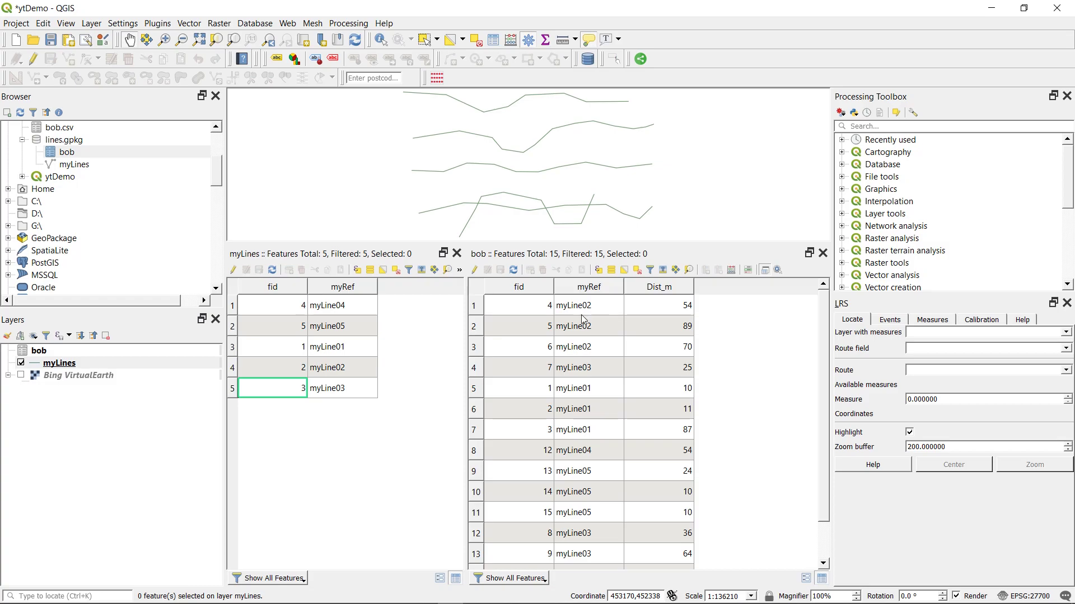
{"action": "scroll", "coordinate": [663, 350], "scroll_direction": "down", "scroll_amount": 1}
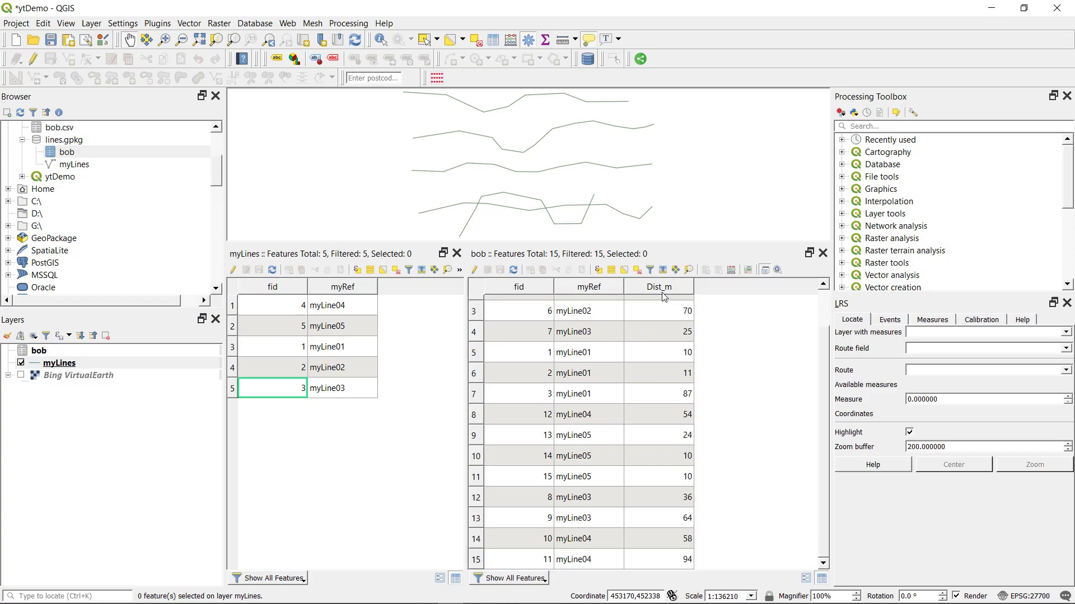
{"action": "scroll", "coordinate": [635, 338], "scroll_direction": "up", "scroll_amount": 1}
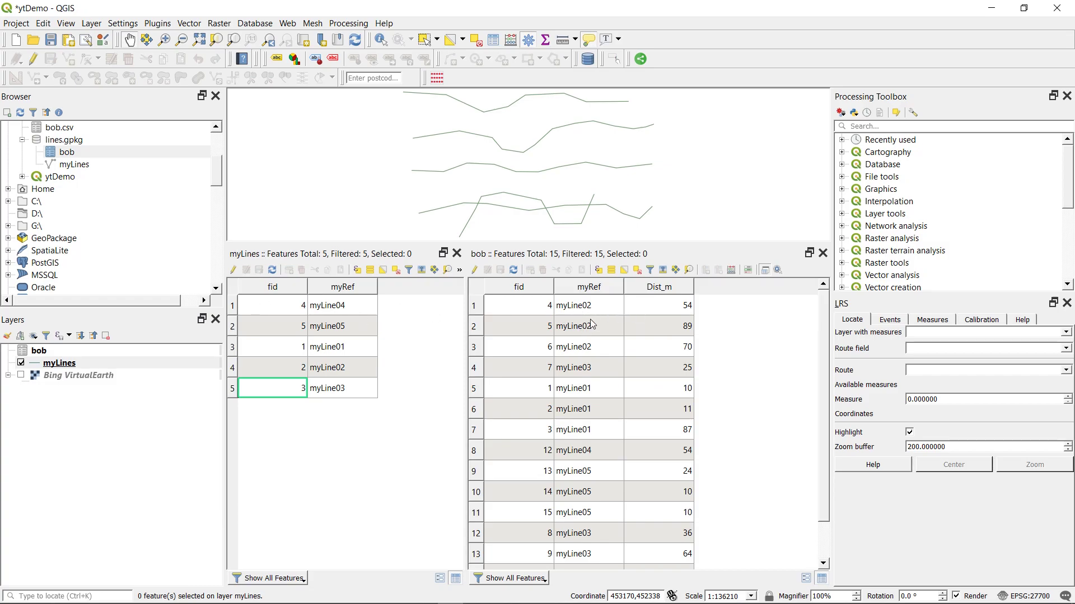
{"action": "left_click", "coordinate": [476, 310]}
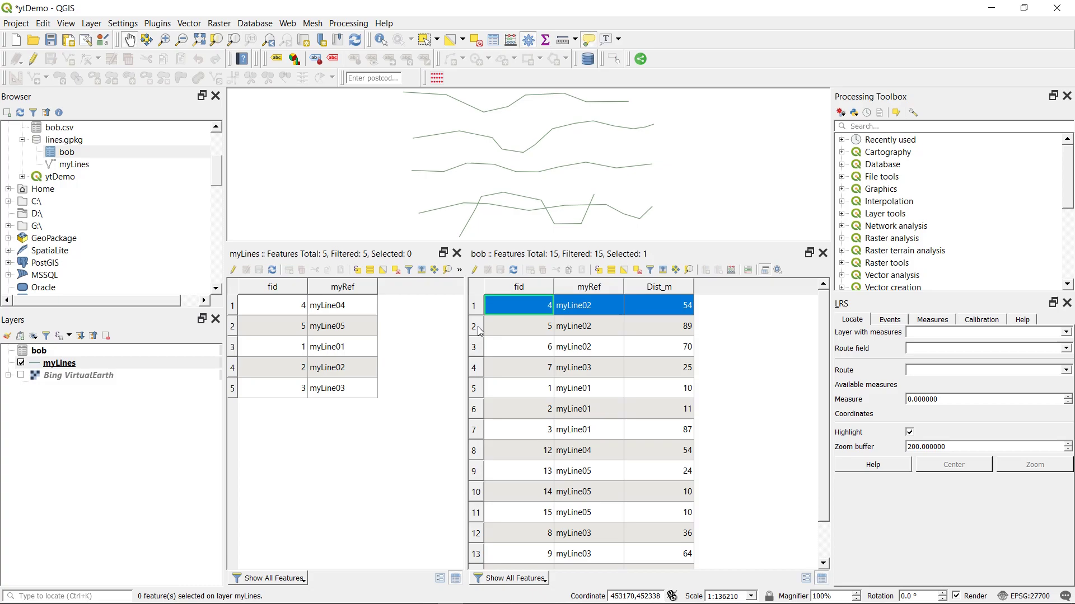
{"action": "left_click", "coordinate": [476, 326]}
{"action": "left_click", "coordinate": [476, 347]}
{"action": "left_click", "coordinate": [476, 367]}
{"action": "left_click", "coordinate": [477, 390]}
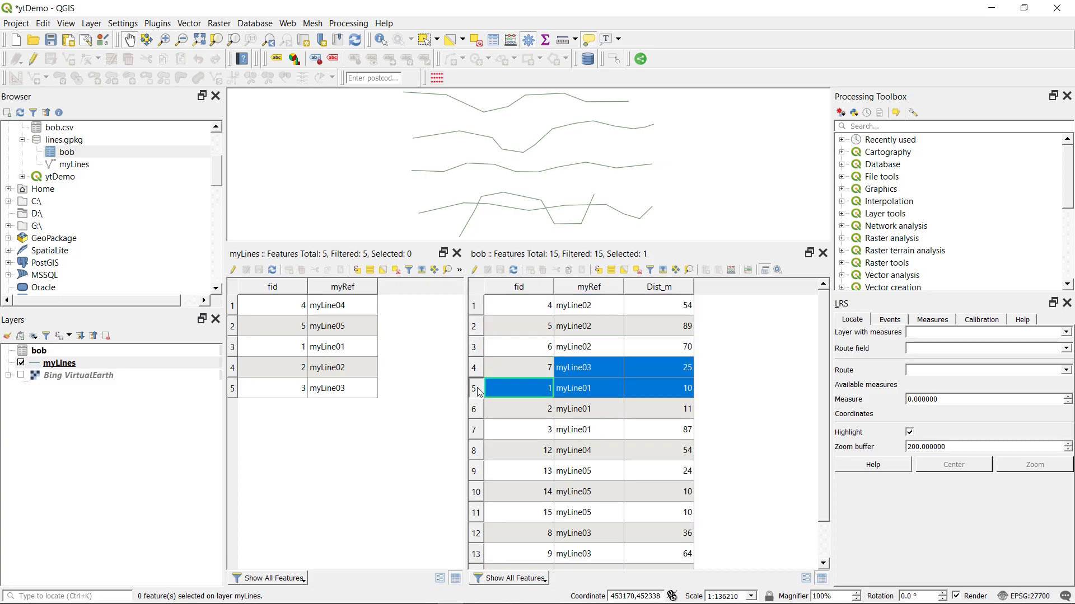
{"action": "left_click", "coordinate": [474, 410]}
{"action": "left_click", "coordinate": [476, 431]}
{"action": "left_click", "coordinate": [475, 451]}
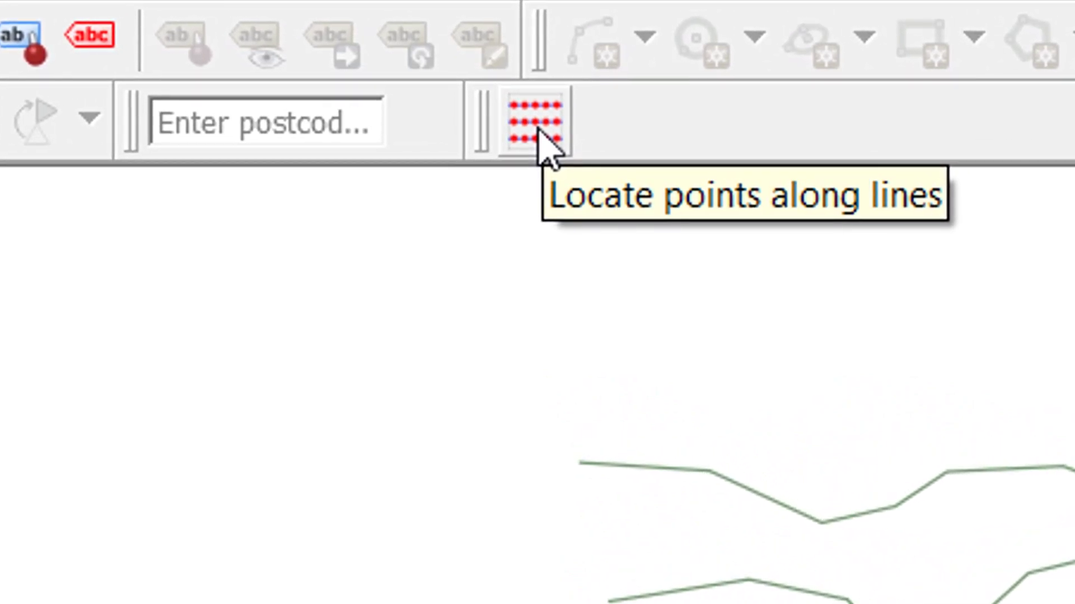
Run Locate points along lines on myLines into 'calib' with interval 0, kept attributes and endpoints added
{"action": "left_click", "coordinate": [539, 130]}
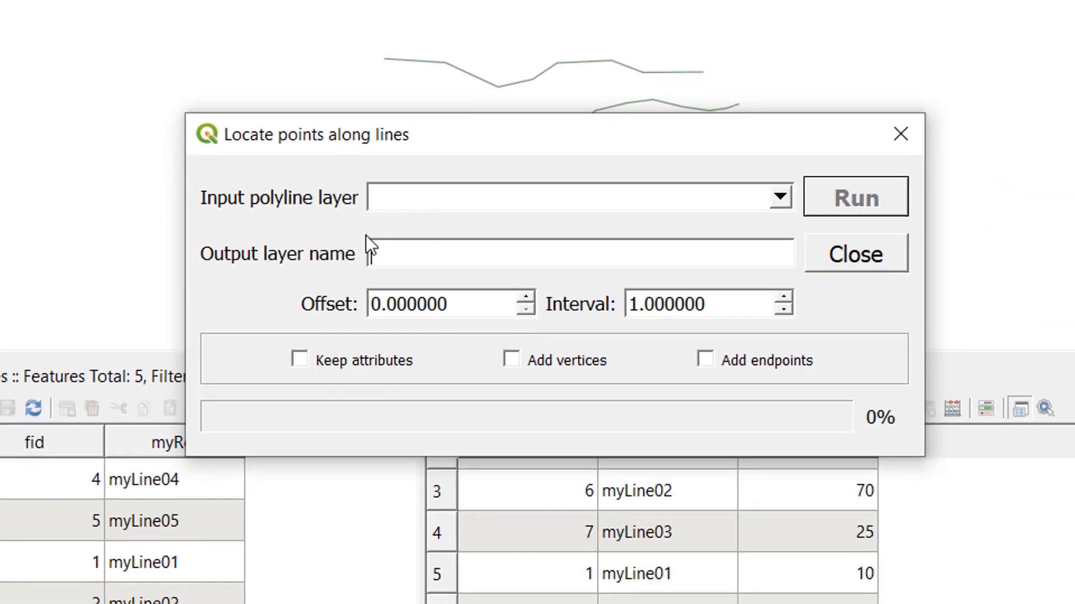
{"action": "left_click", "coordinate": [784, 199]}
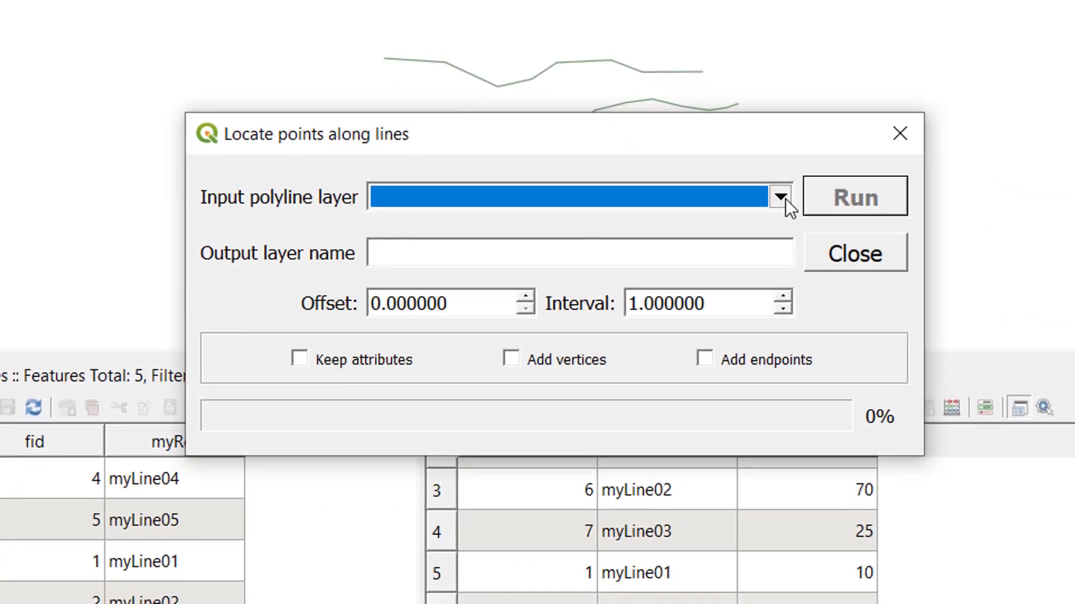
{"action": "left_click", "coordinate": [718, 253]}
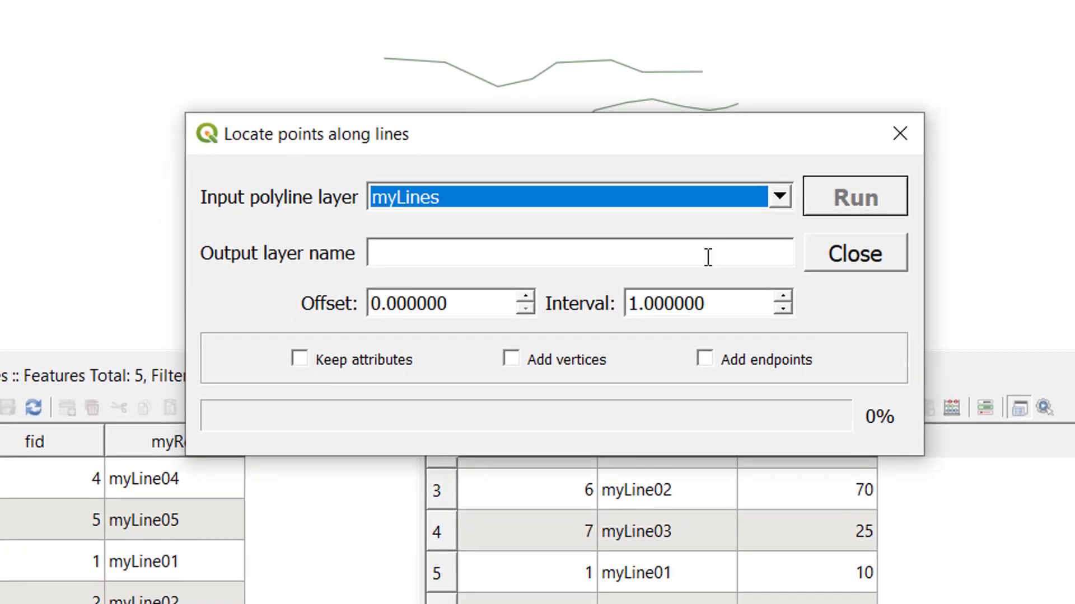
{"action": "left_click", "coordinate": [481, 254]}
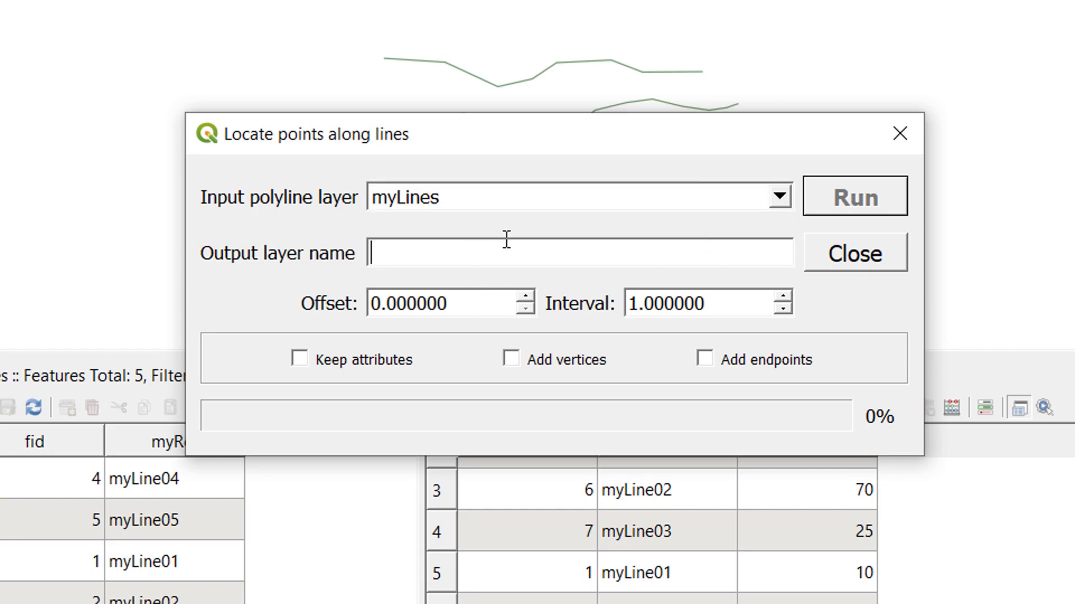
{"action": "type", "text": "cal"}
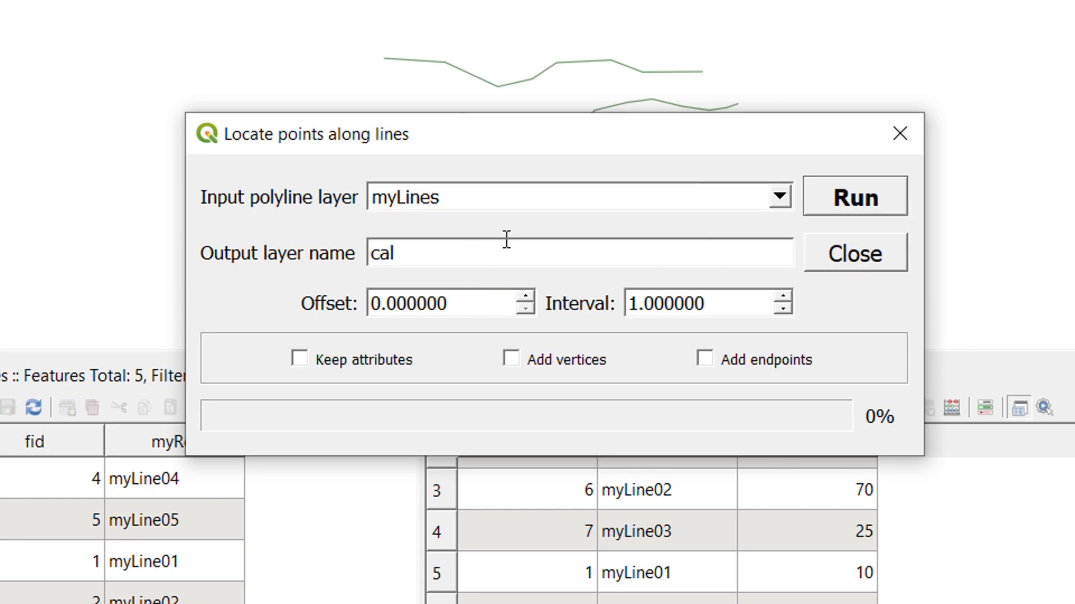
{"action": "type", "text": "ib"}
{"action": "double_click", "coordinate": [719, 303]}
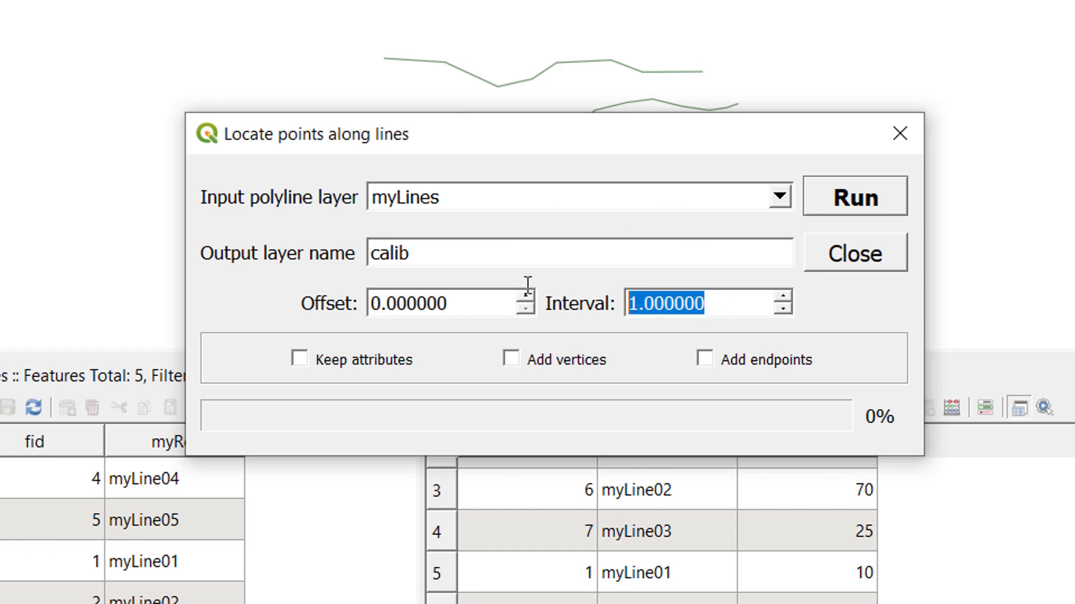
{"action": "type", "text": "0"}
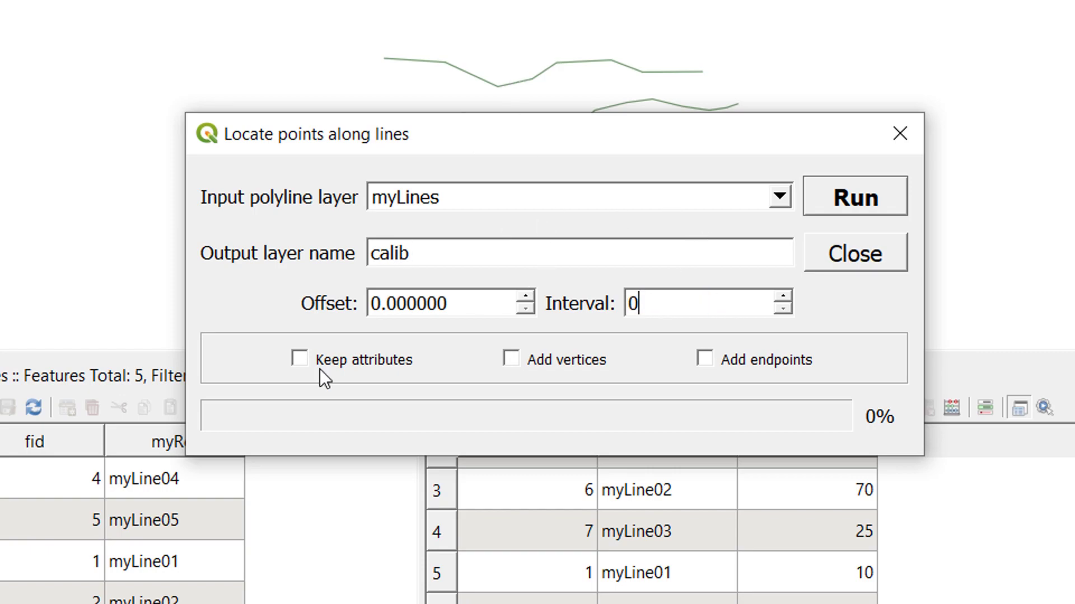
{"action": "left_click", "coordinate": [298, 362]}
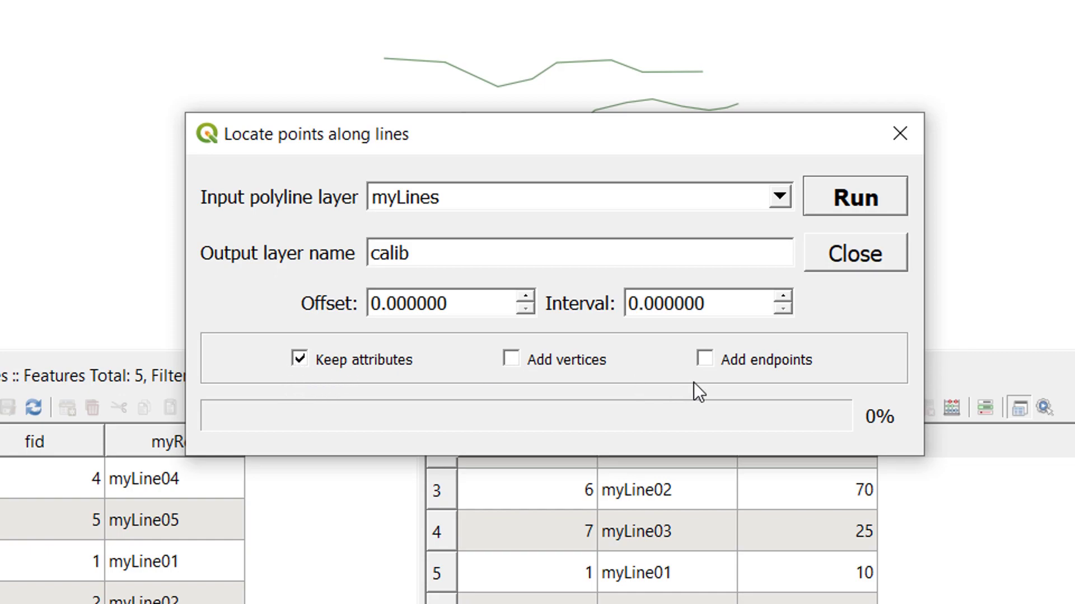
{"action": "left_click", "coordinate": [706, 361]}
{"action": "left_click_drag", "start_coordinate": [721, 136], "coordinate": [962, 370]}
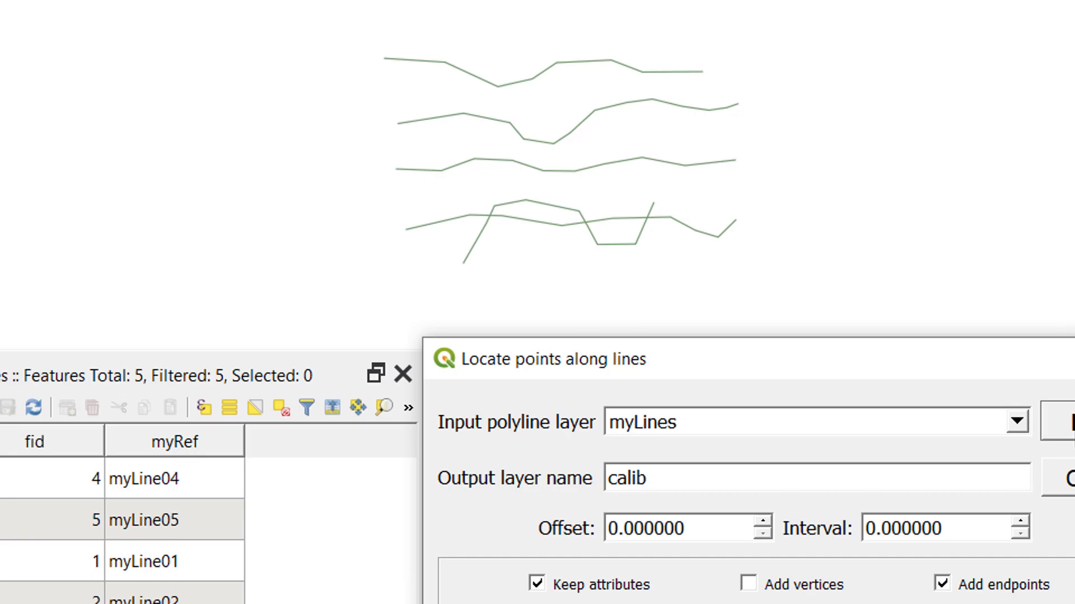
{"action": "left_click", "coordinate": [1062, 422]}
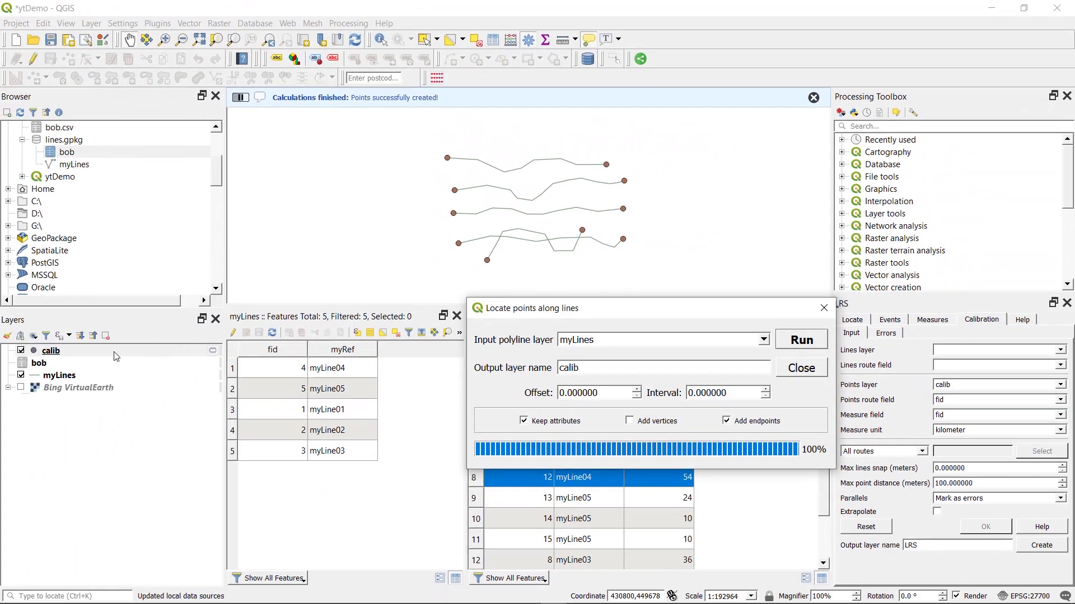
Open the attribute table of the new calib layer
{"action": "left_click", "coordinate": [50, 353]}
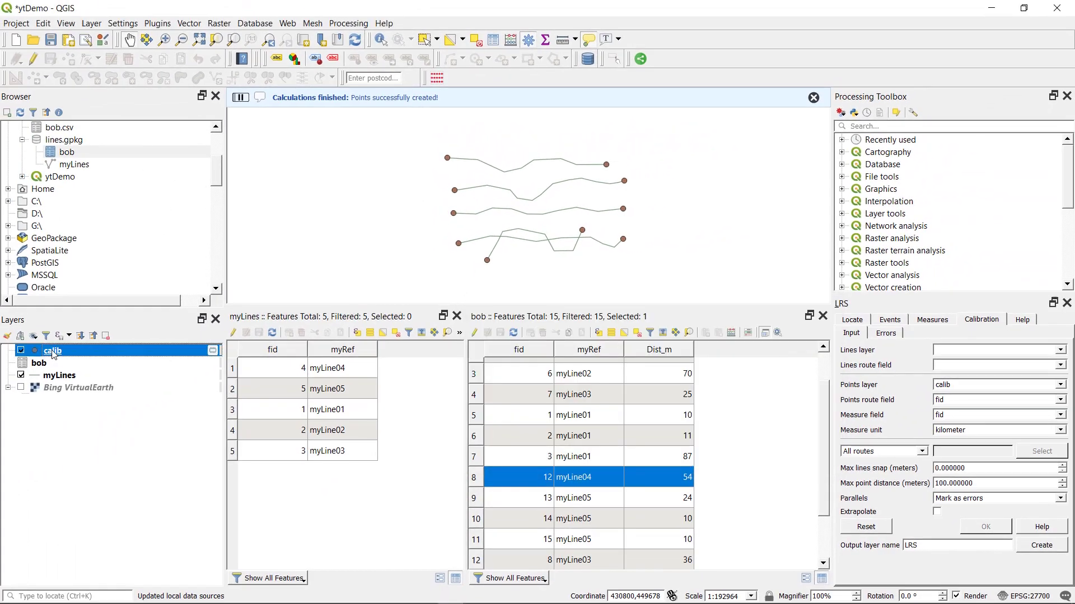
{"action": "right_click", "coordinate": [54, 352]}
{"action": "left_click", "coordinate": [84, 447]}
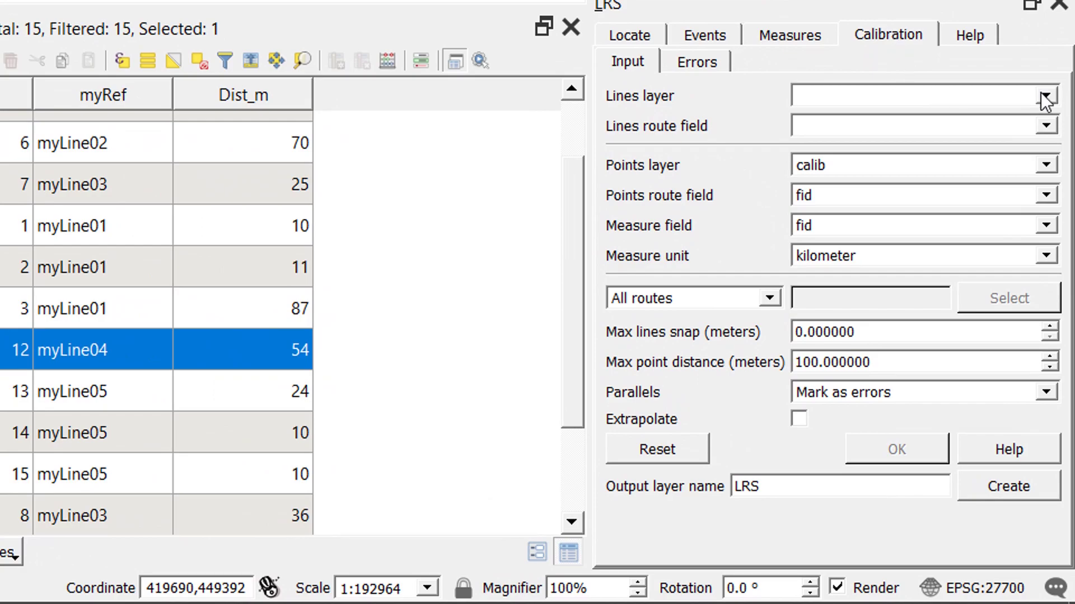
Calibrate myLines by myRef, using the calib points' myRef and distance fields in meters
{"action": "left_click", "coordinate": [1044, 98]}
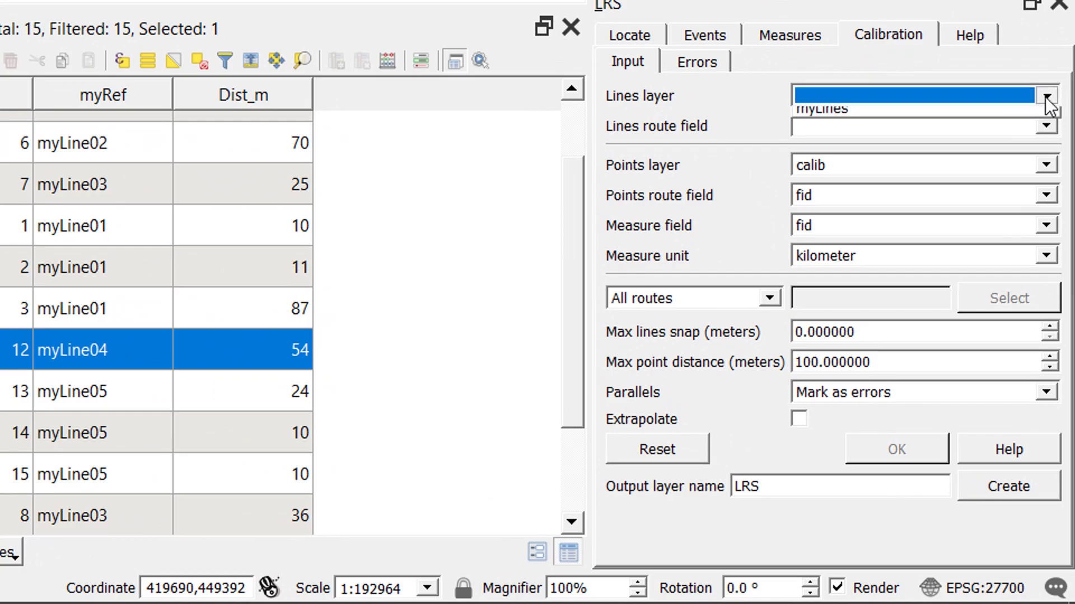
{"action": "left_click", "coordinate": [997, 121]}
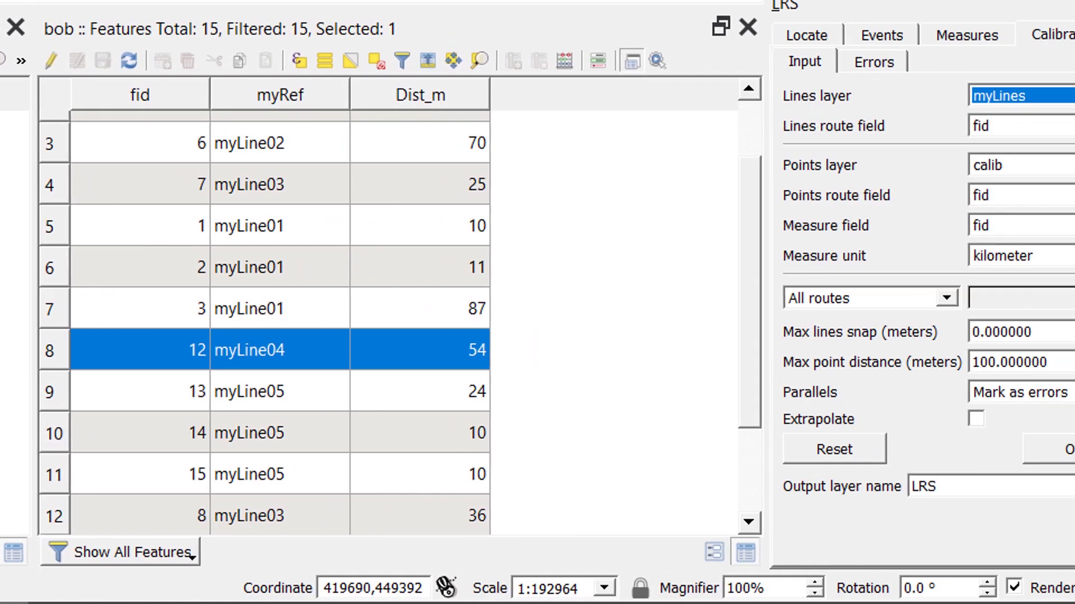
{"action": "left_click", "coordinate": [1008, 125]}
{"action": "left_click", "coordinate": [1009, 168]}
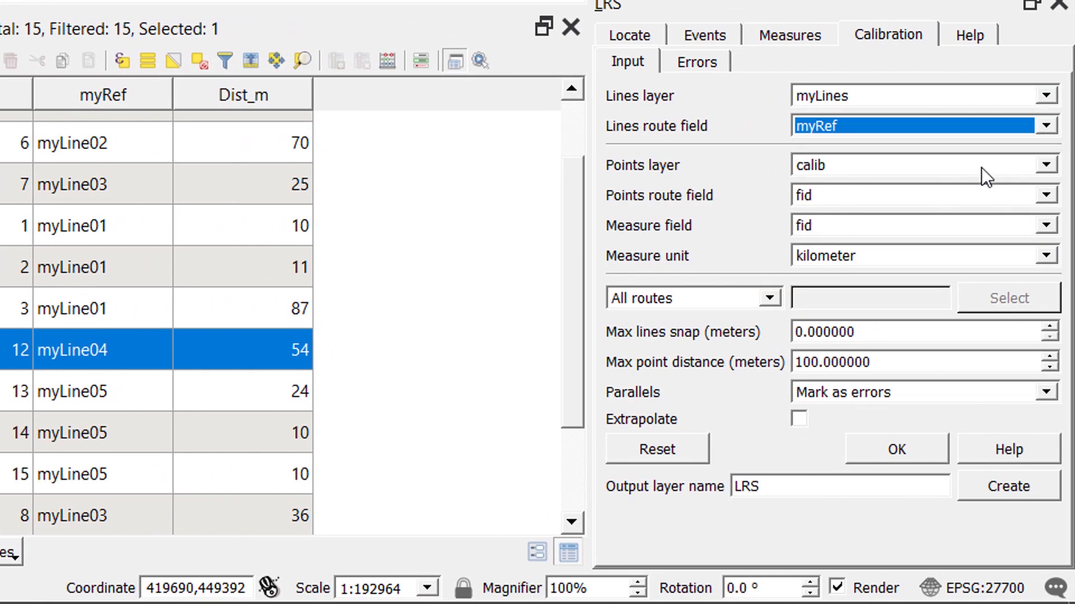
{"action": "left_click", "coordinate": [1046, 195]}
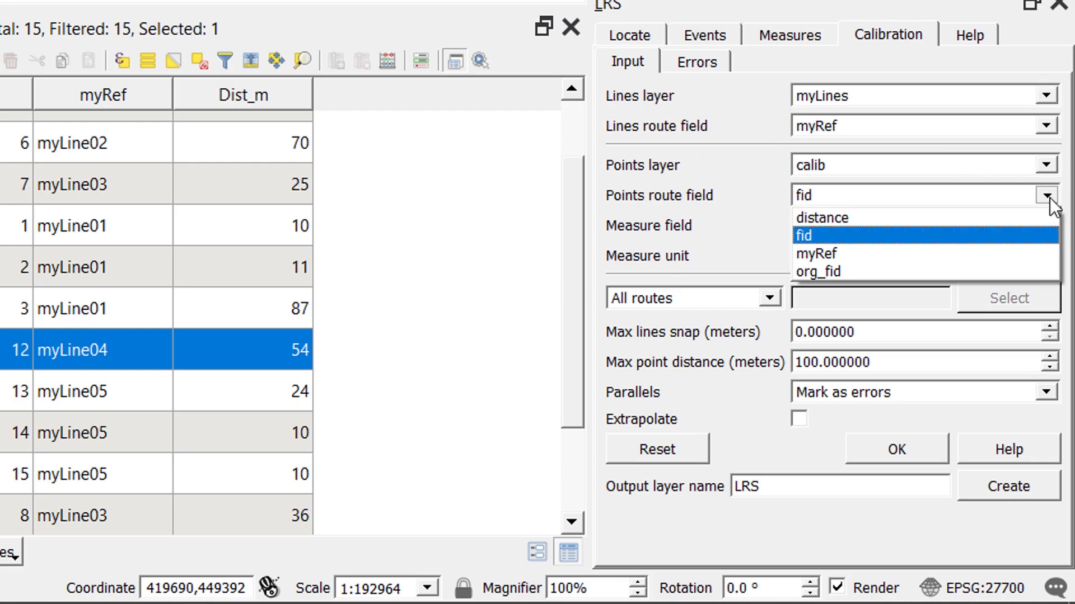
{"action": "left_click", "coordinate": [916, 250]}
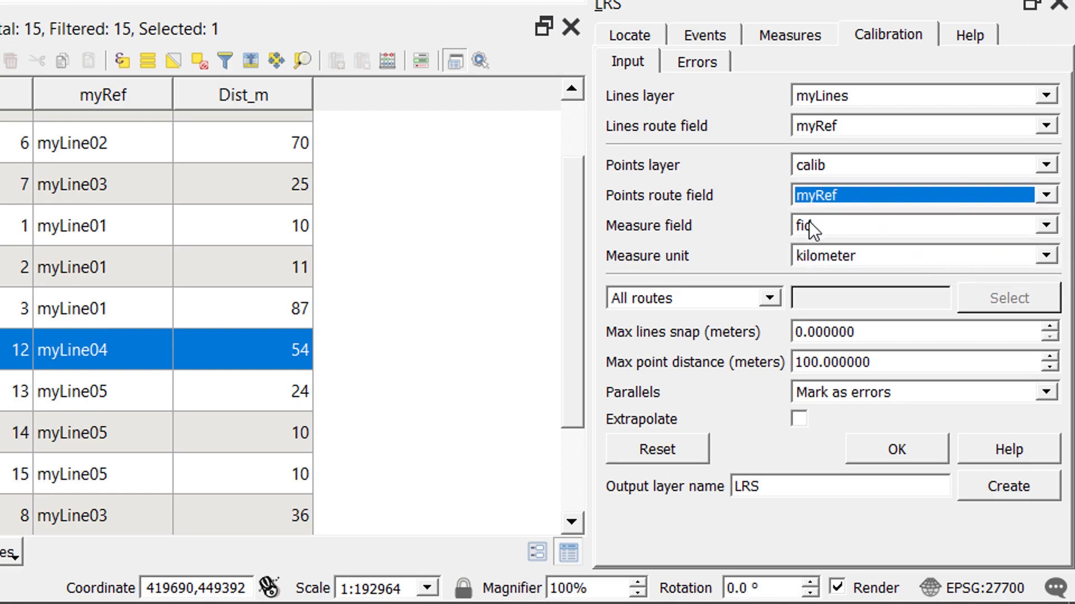
{"action": "left_click", "coordinate": [1046, 226]}
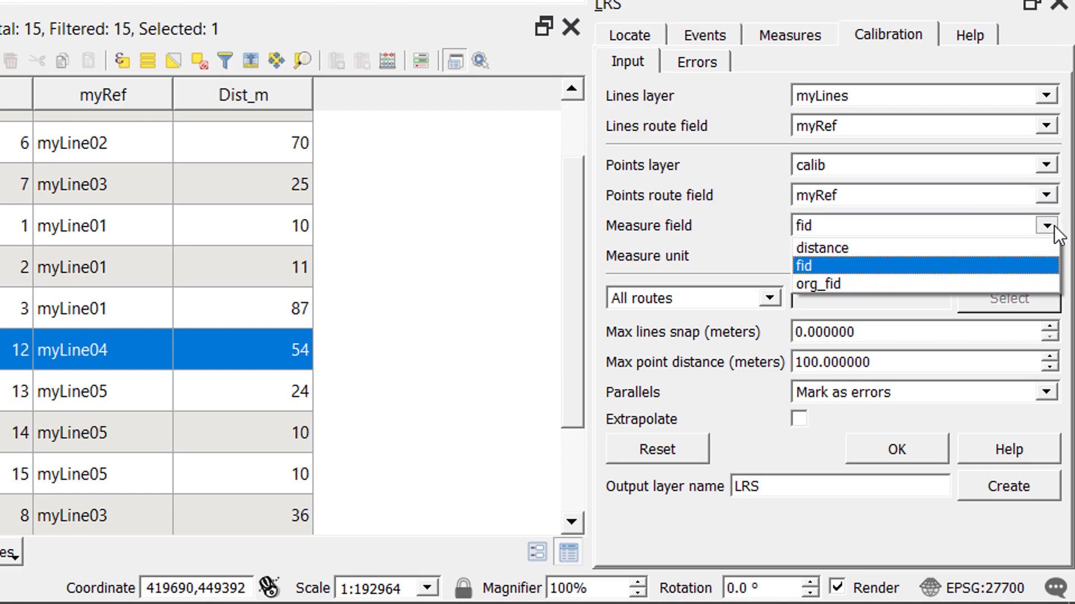
{"action": "left_click", "coordinate": [1008, 248]}
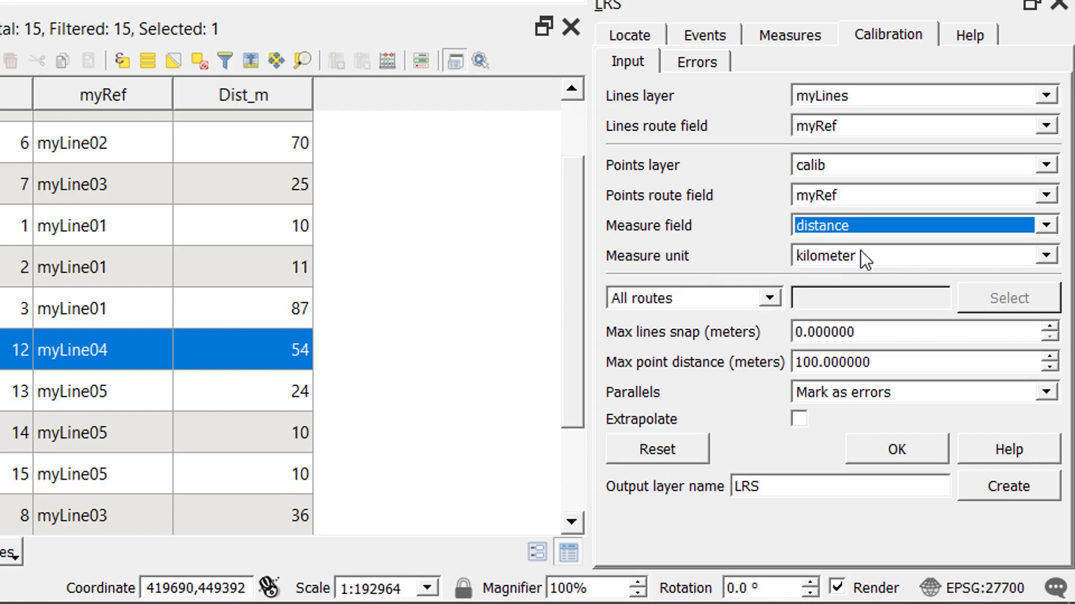
{"action": "left_click", "coordinate": [1046, 256]}
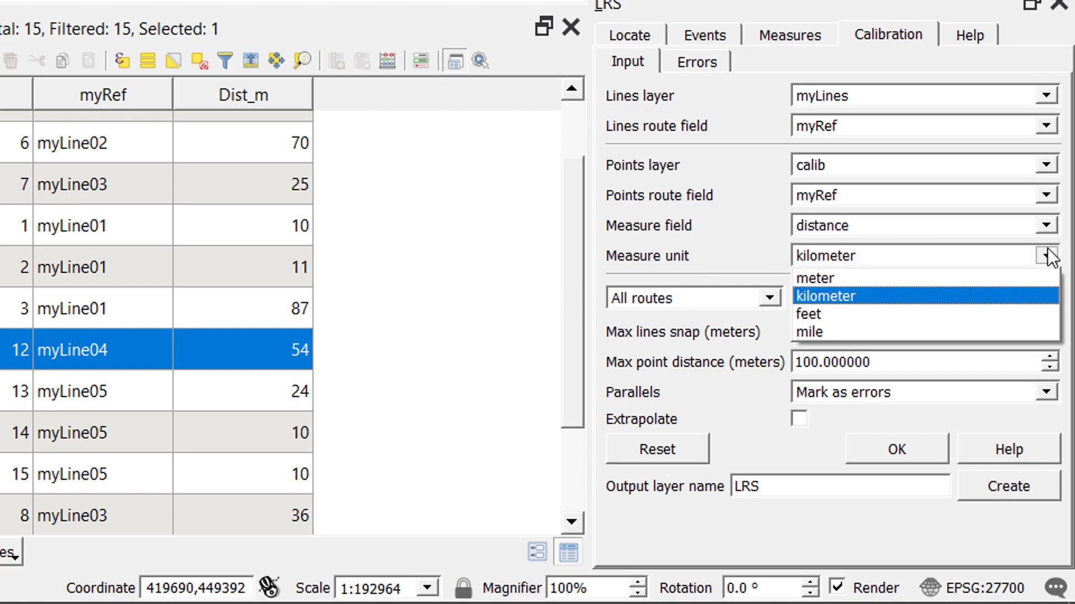
{"action": "left_click", "coordinate": [909, 280]}
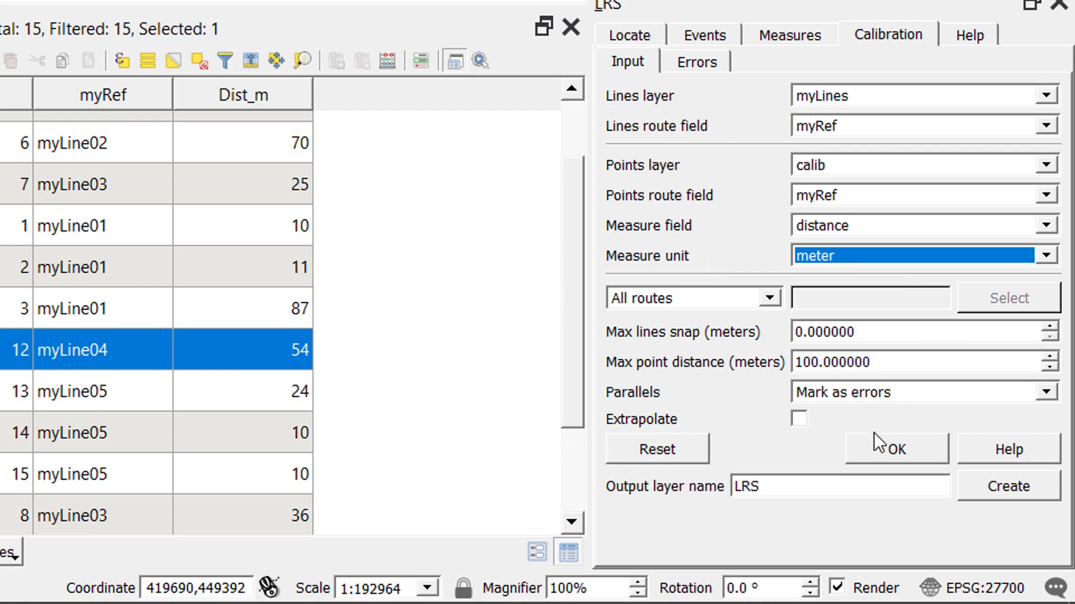
{"action": "left_click", "coordinate": [894, 446]}
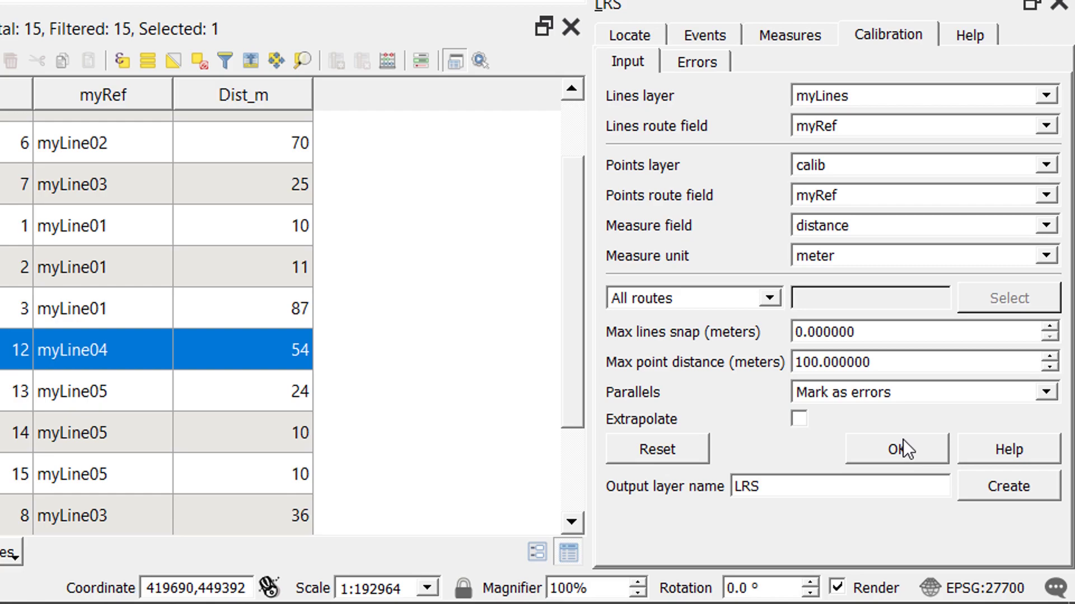
Check the calibration errors, then create the calibrated output layer named myRoutes
{"action": "left_click", "coordinate": [700, 62]}
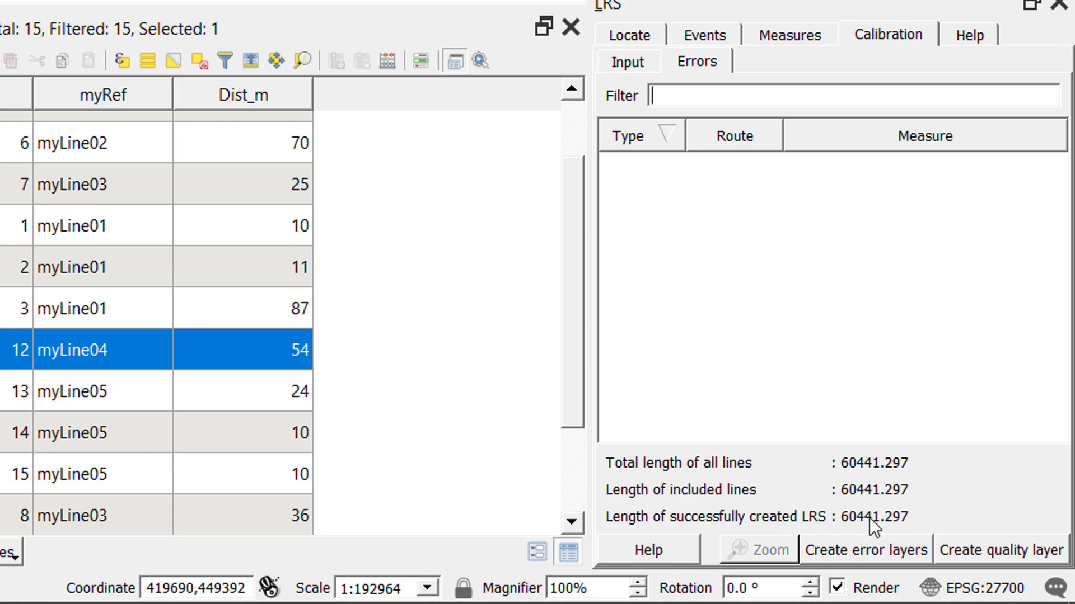
{"action": "left_click", "coordinate": [632, 63]}
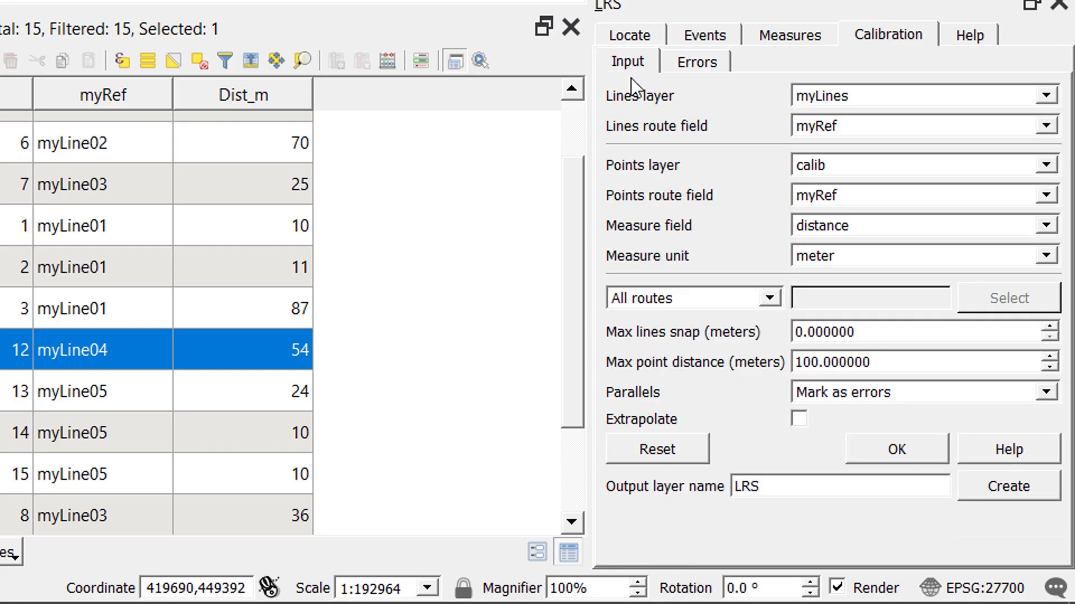
{"action": "left_click", "coordinate": [774, 487]}
{"action": "left_click_drag", "start_coordinate": [774, 486], "coordinate": [697, 488]}
{"action": "type", "text": "myRoutes"}
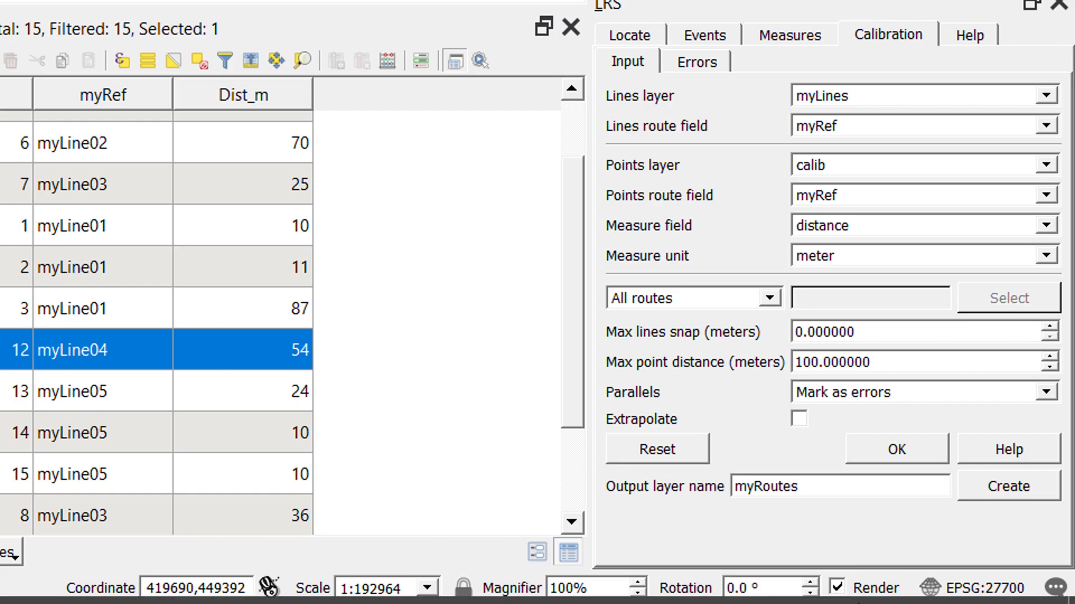
{"action": "mouse_move", "coordinate": [874, 599]}
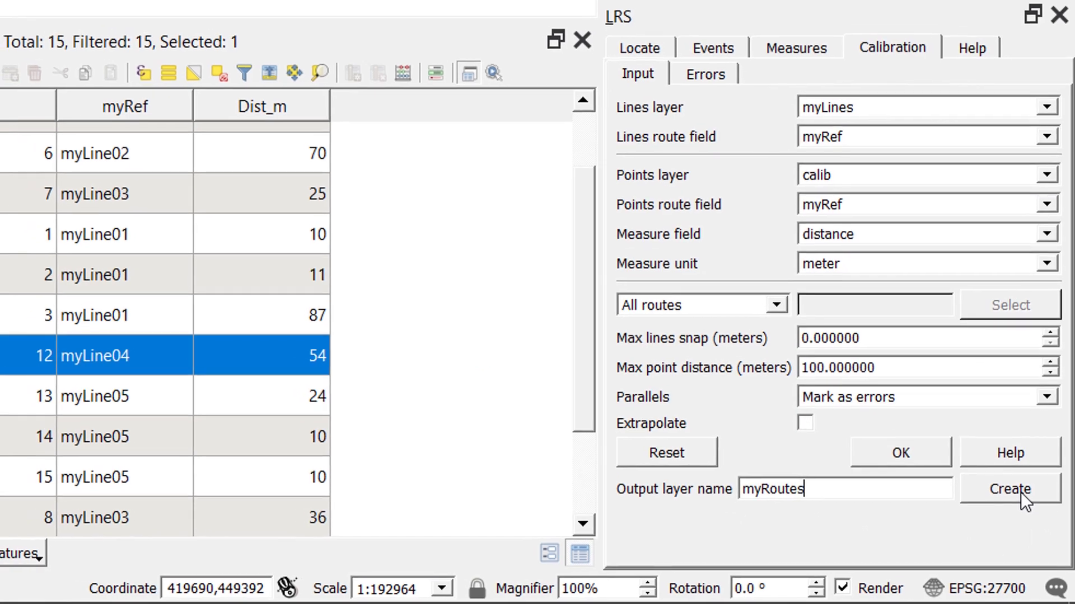
{"action": "left_click", "coordinate": [1020, 490]}
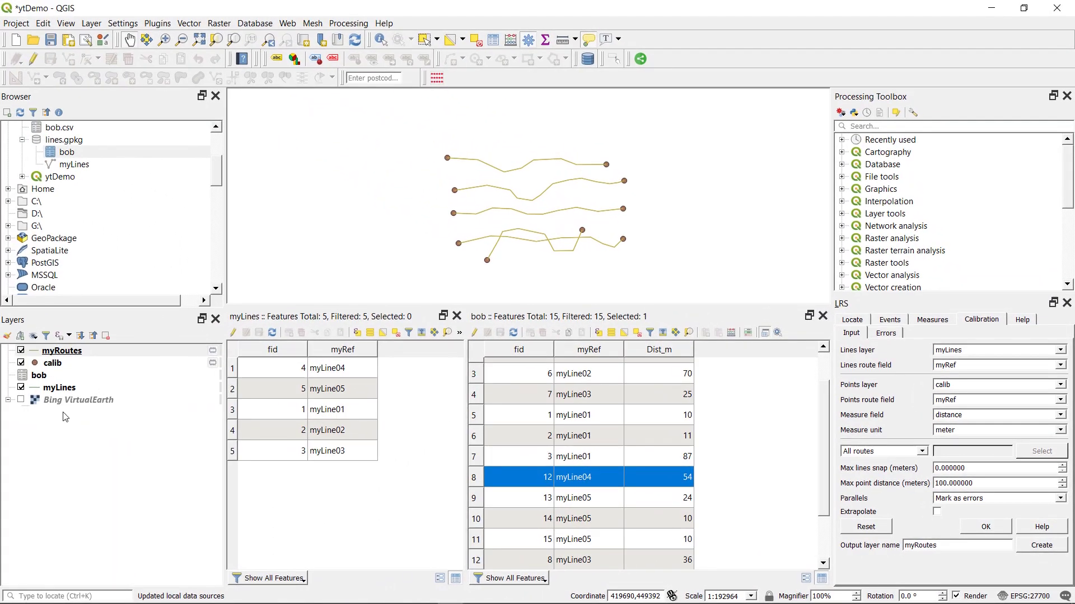
{"action": "mouse_move", "coordinate": [76, 353]}
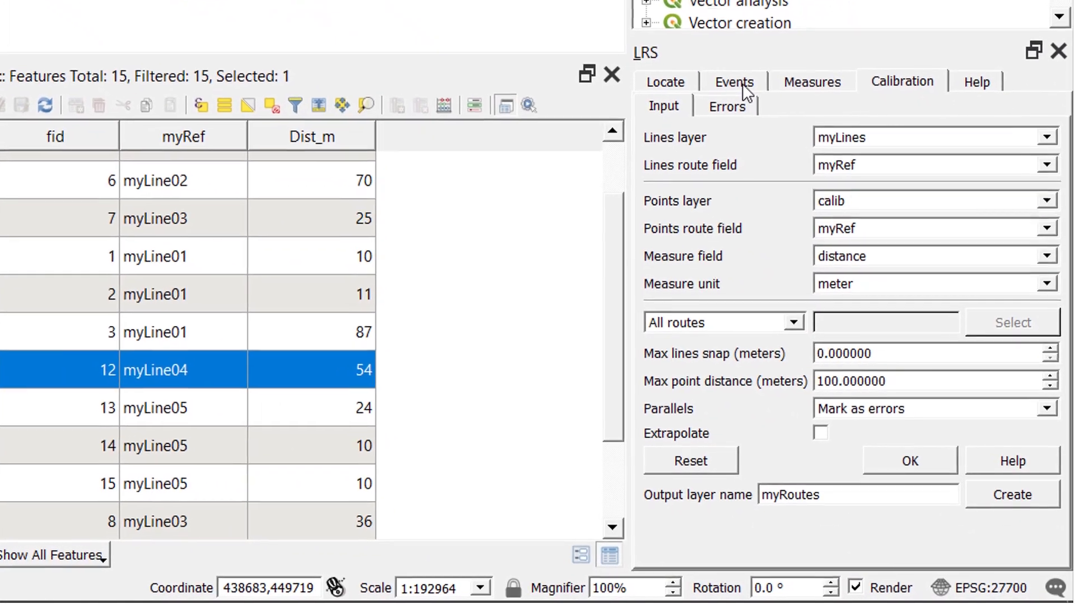
Generate LRS events from bob on myRoutes, matched by myRef with Dist_m as start measure
{"action": "left_click", "coordinate": [770, 128]}
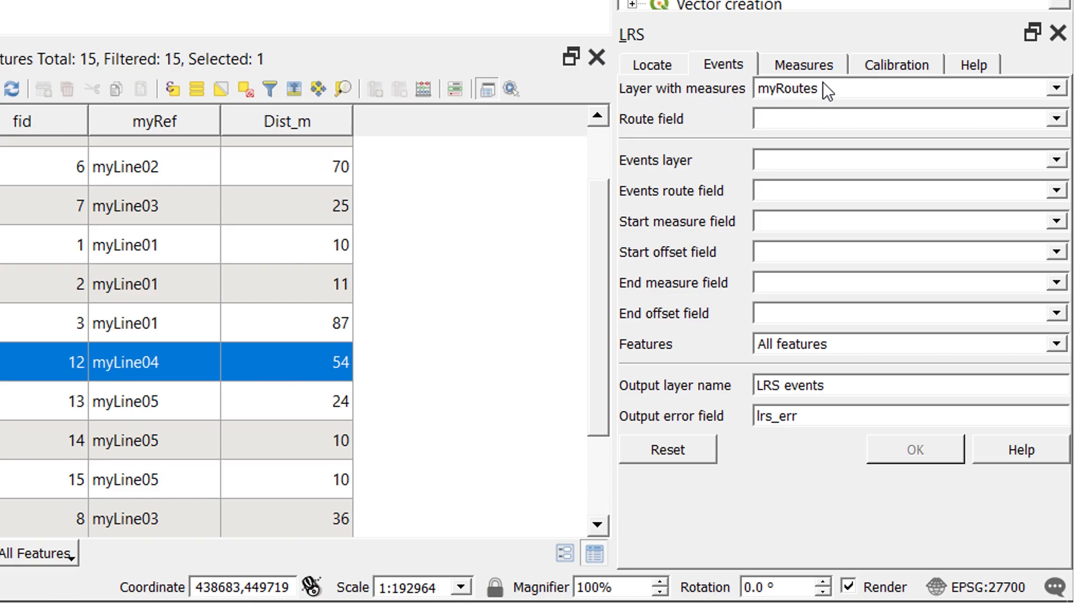
{"action": "left_click", "coordinate": [1063, 90]}
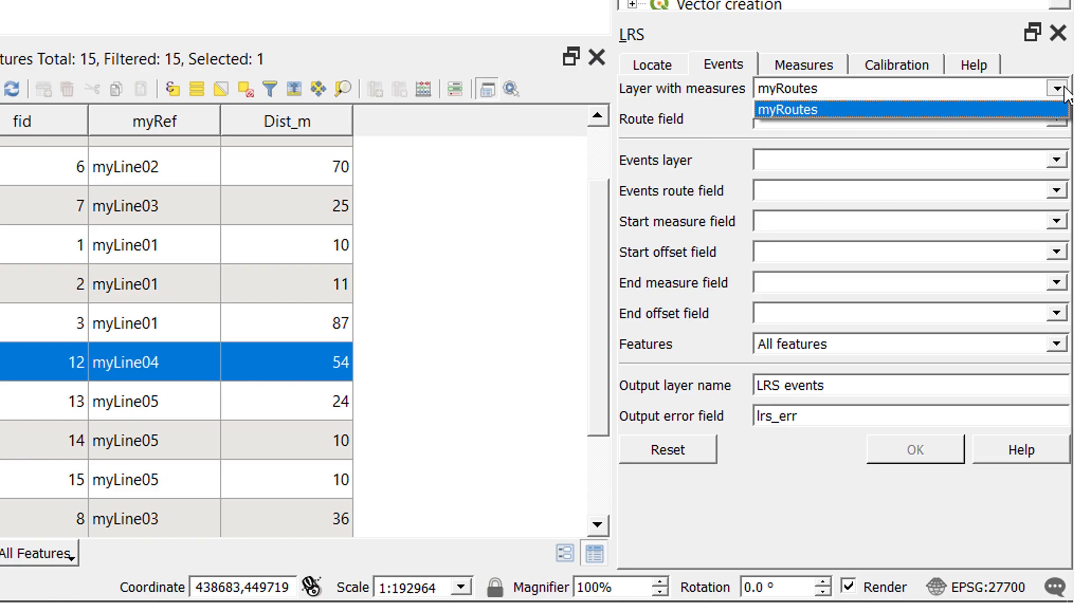
{"action": "left_click", "coordinate": [912, 110]}
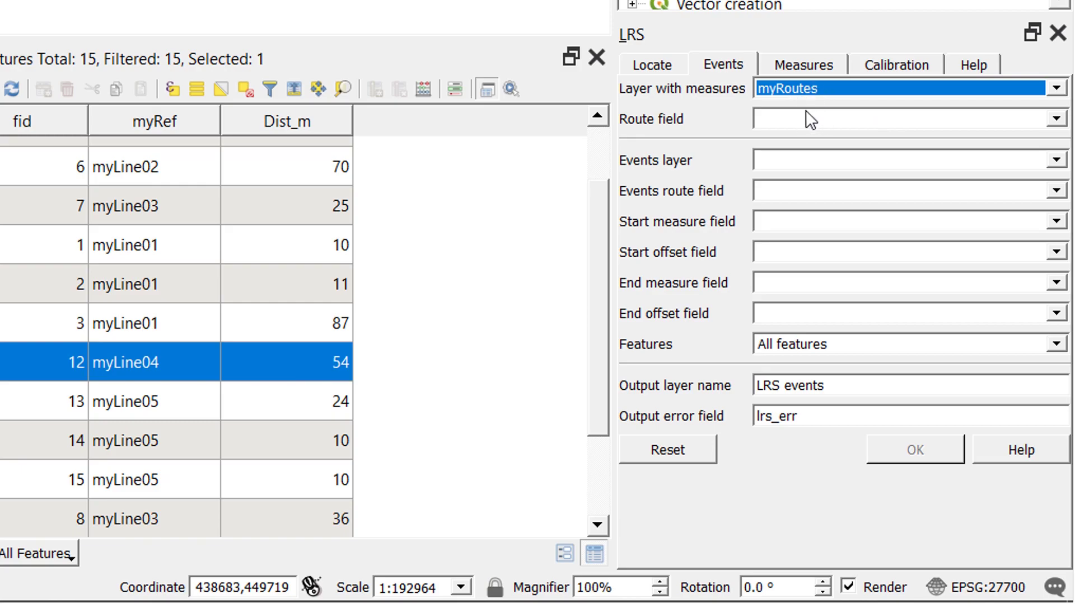
{"action": "left_click", "coordinate": [1056, 118]}
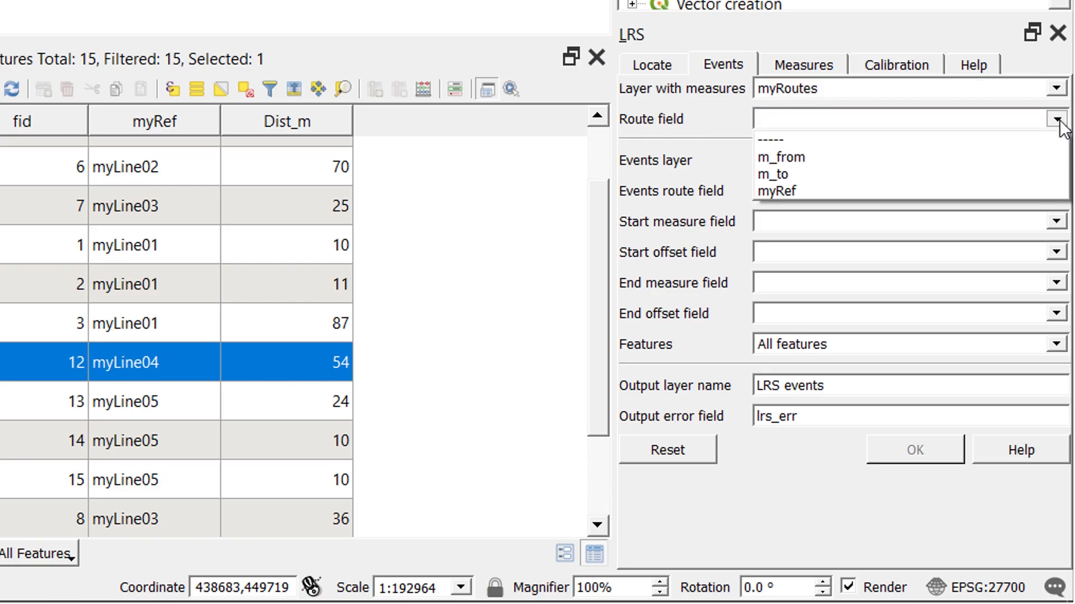
{"action": "left_click", "coordinate": [791, 190]}
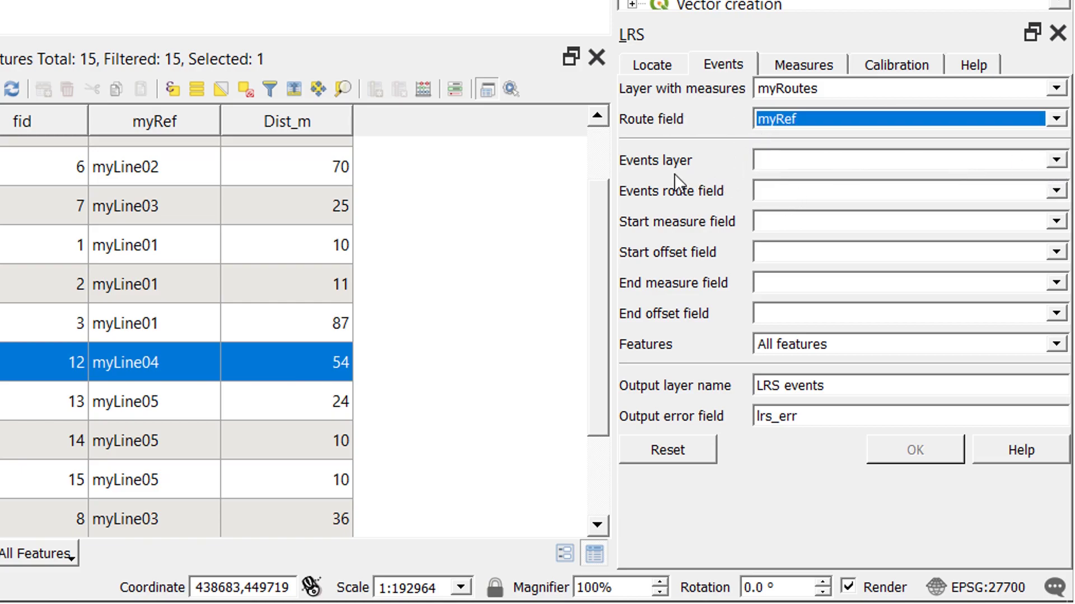
{"action": "left_click", "coordinate": [1057, 165]}
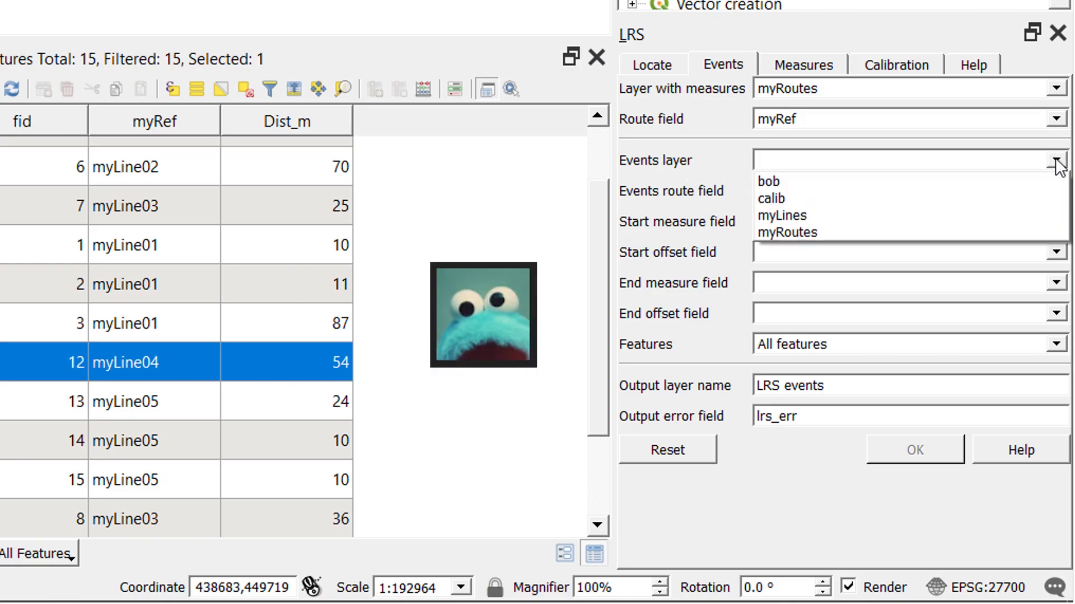
{"action": "left_click", "coordinate": [1012, 186]}
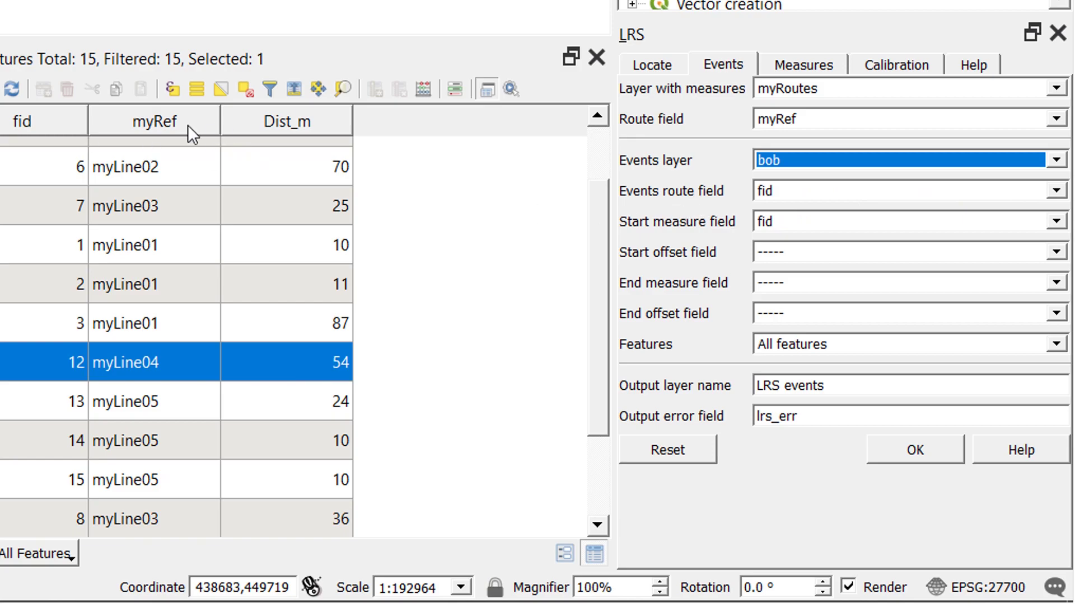
{"action": "left_click", "coordinate": [1062, 192]}
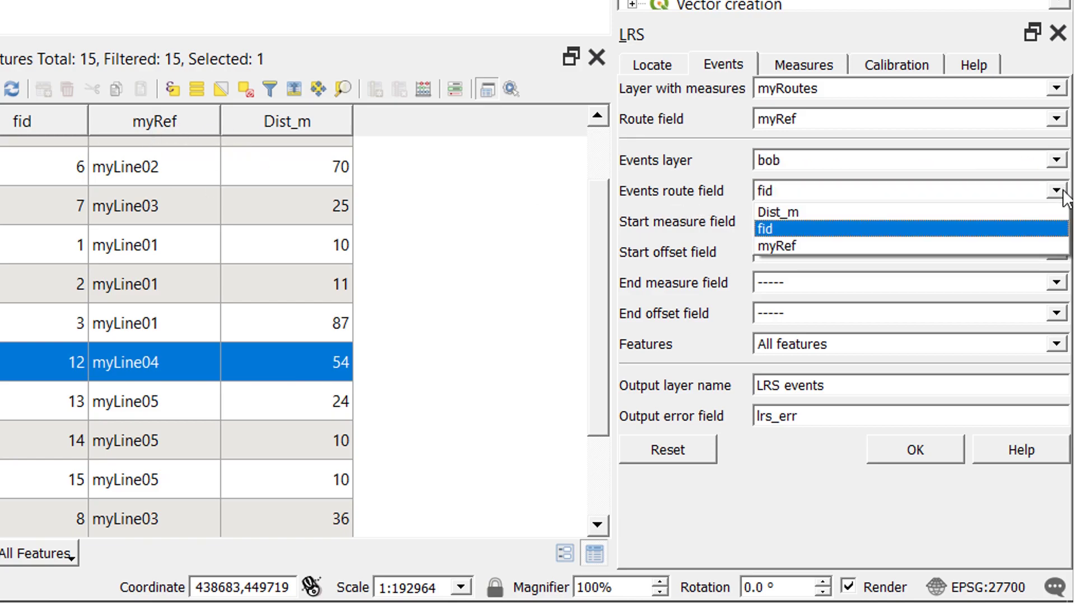
{"action": "left_click", "coordinate": [1010, 242]}
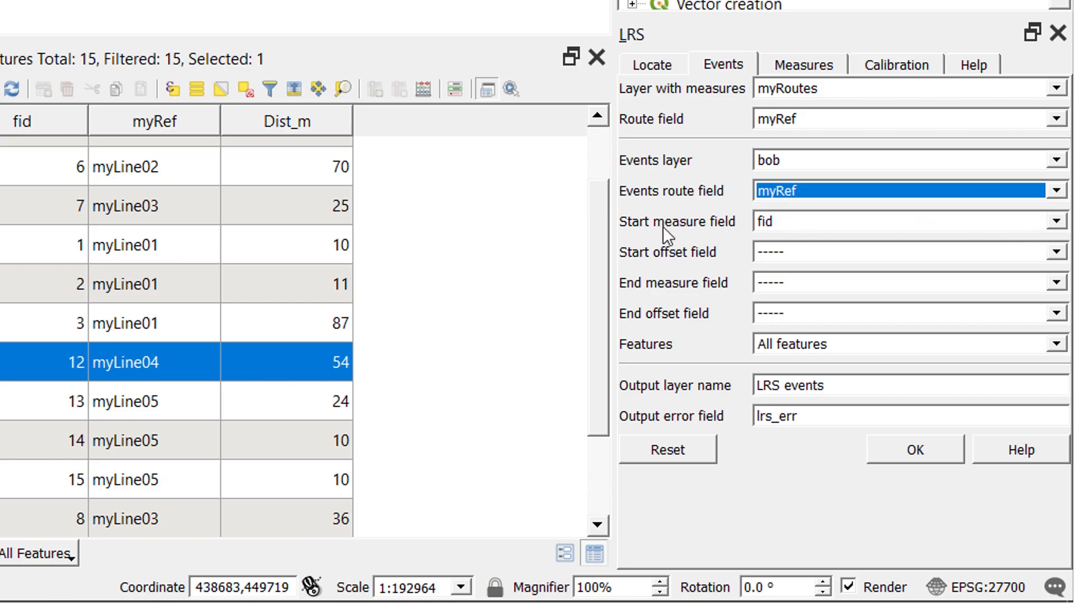
{"action": "left_click", "coordinate": [1054, 221]}
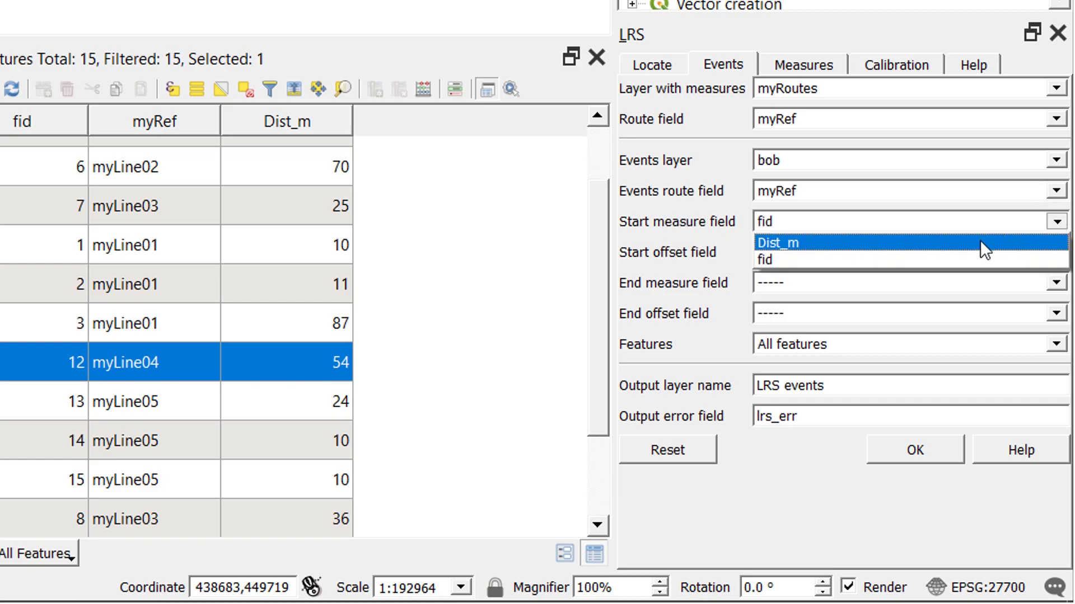
{"action": "left_click", "coordinate": [983, 244]}
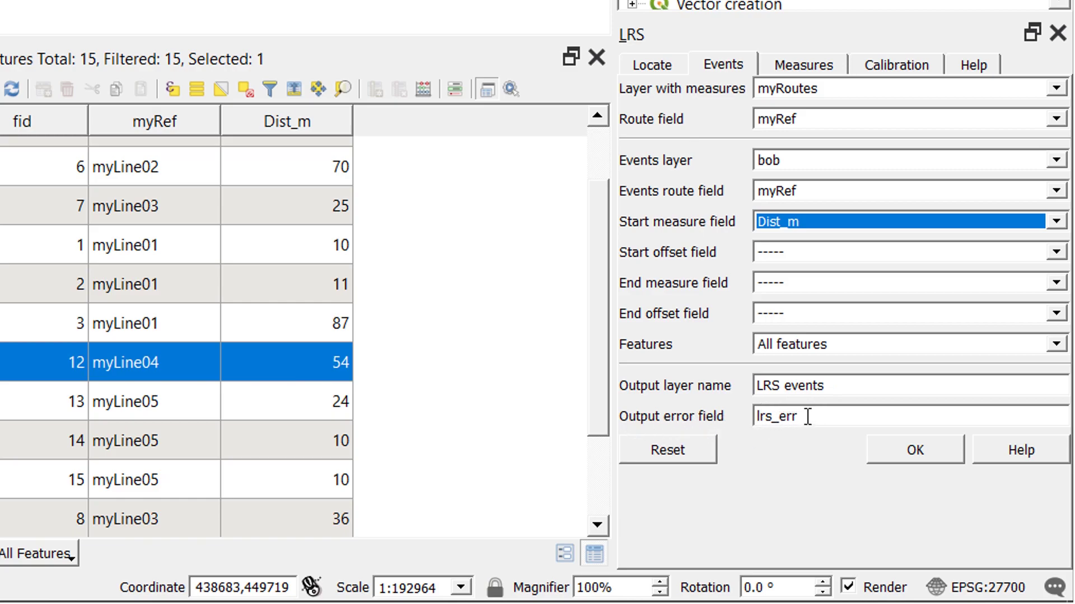
{"action": "left_click", "coordinate": [928, 448]}
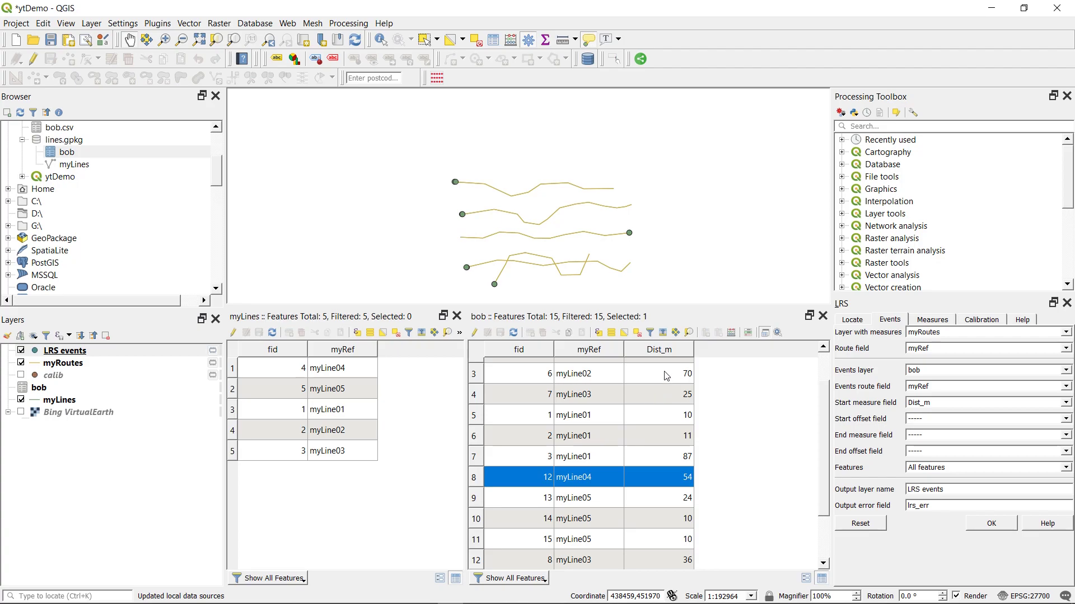
{"action": "scroll", "coordinate": [662, 415], "scroll_direction": "up", "scroll_amount": 1}
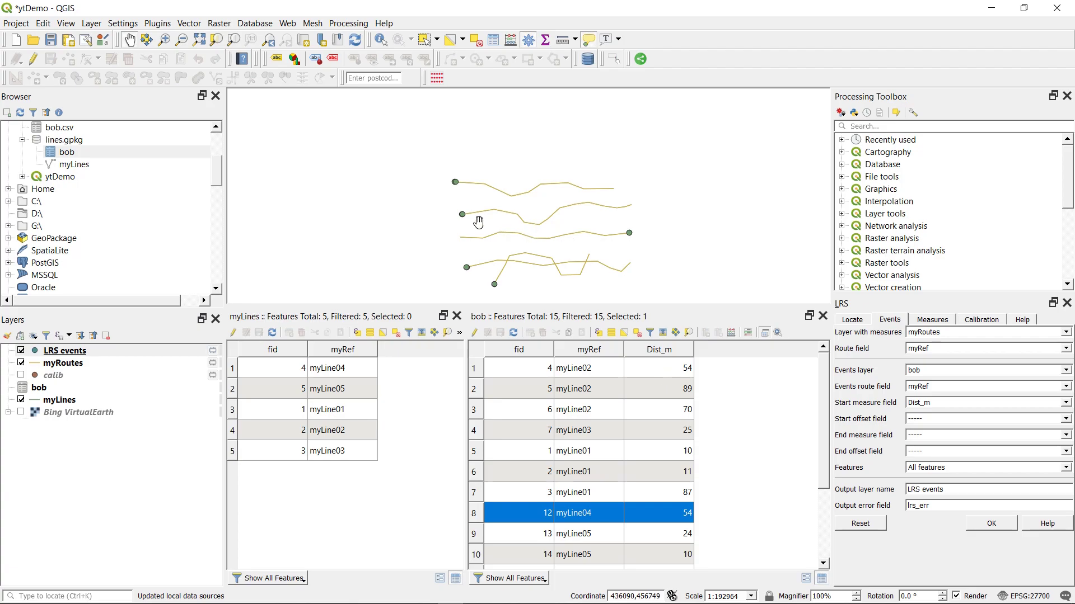
{"action": "scroll", "coordinate": [456, 182], "scroll_direction": "up", "scroll_amount": 1}
{"action": "scroll", "coordinate": [457, 183], "scroll_direction": "up", "scroll_amount": 6}
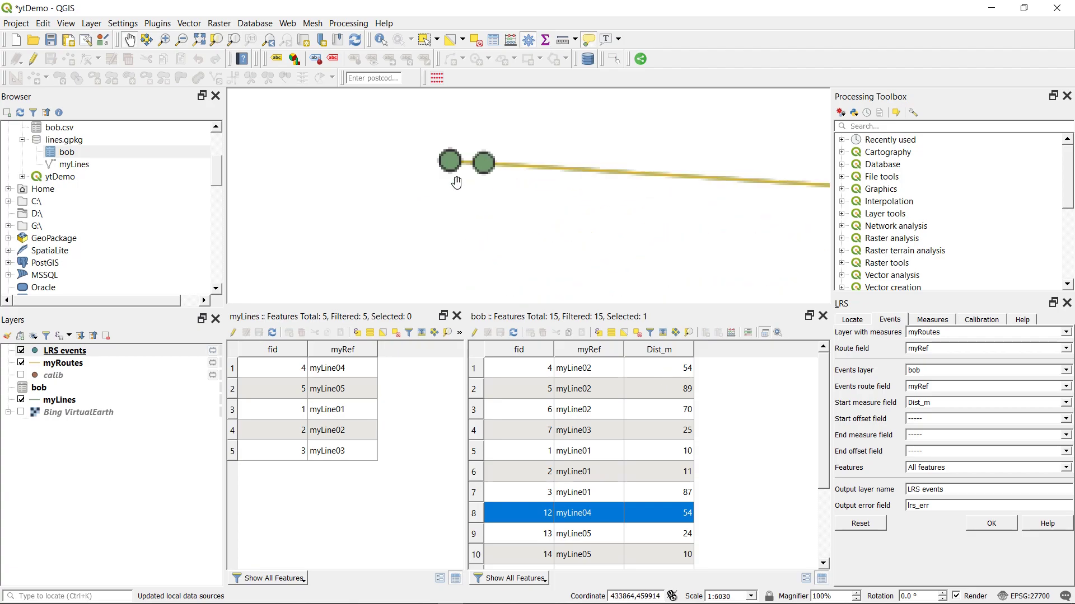
{"action": "left_click_drag", "start_coordinate": [441, 157], "coordinate": [453, 216]}
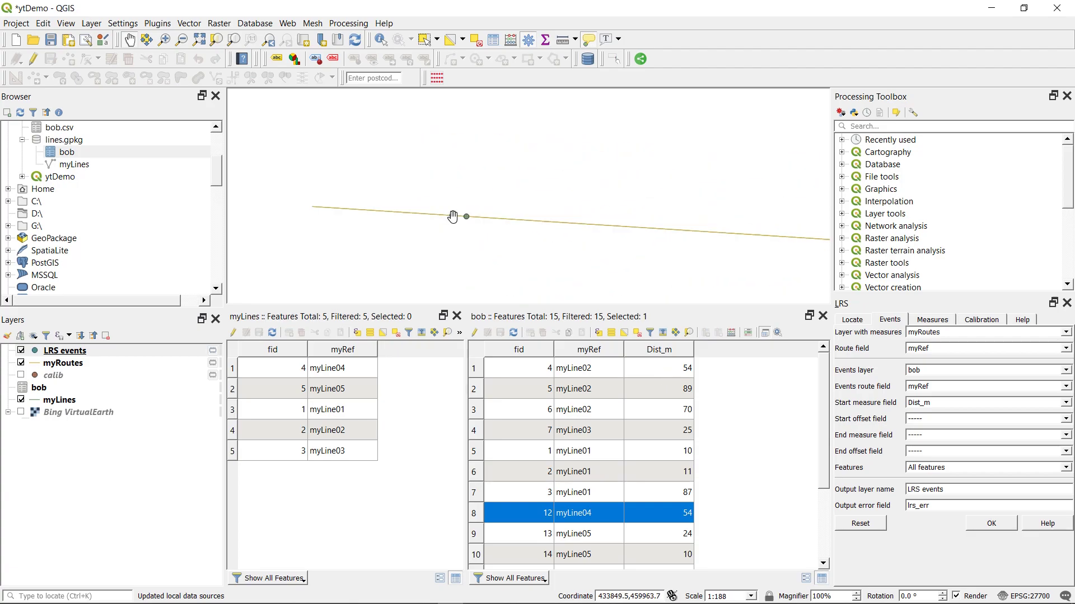
{"action": "scroll", "coordinate": [459, 220], "scroll_direction": "up", "scroll_amount": 3}
{"action": "left_click_drag", "start_coordinate": [337, 229], "coordinate": [470, 211]}
{"action": "scroll", "coordinate": [492, 211], "scroll_direction": "down", "scroll_amount": 10}
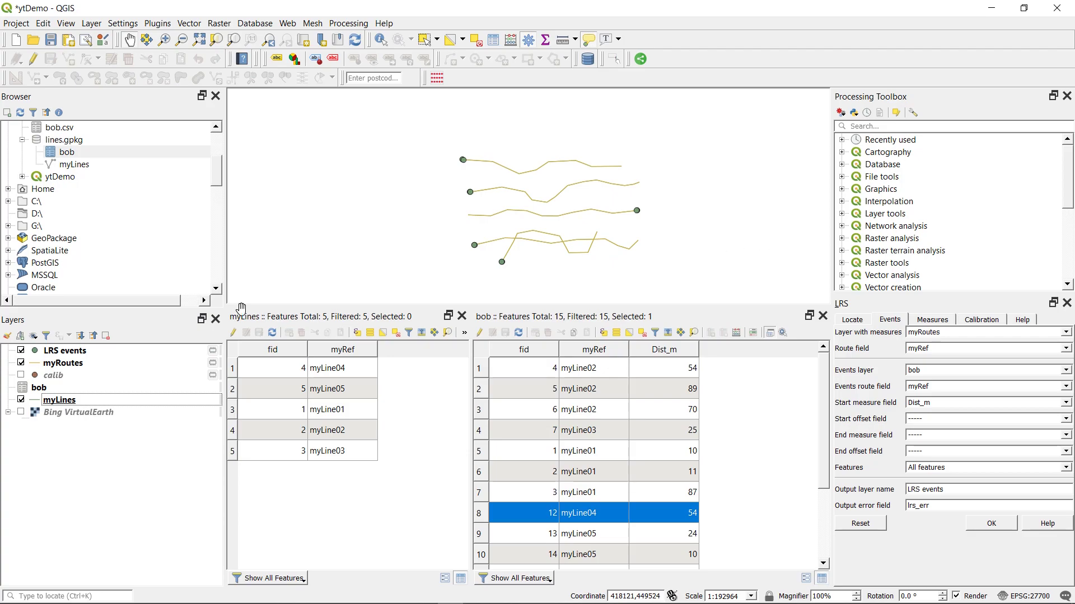
Start editing myLines and bring up the Advanced Digitizing toolbar
{"action": "left_click", "coordinate": [68, 404]}
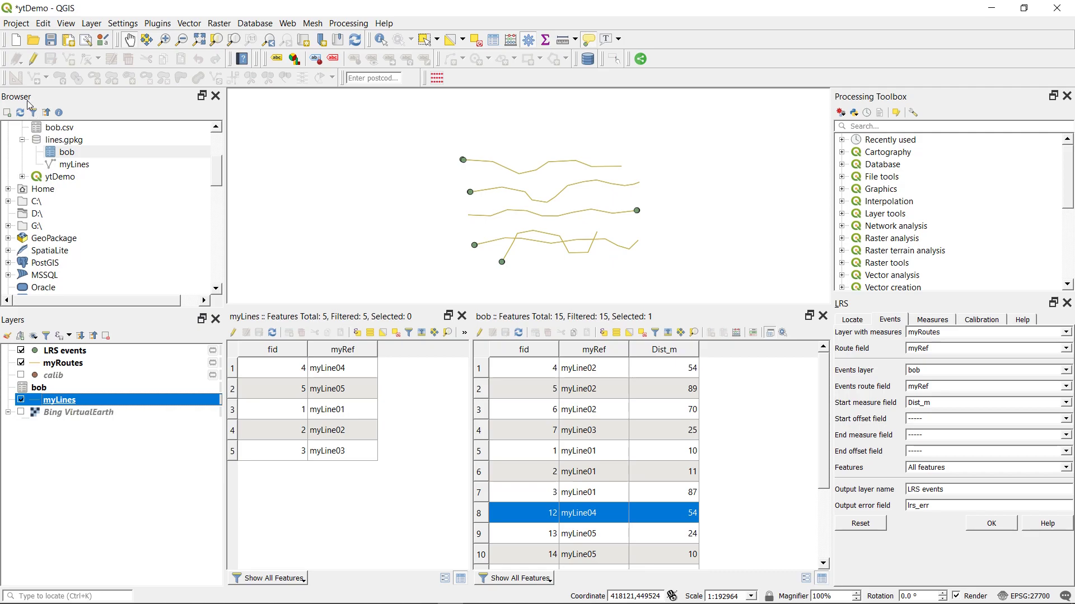
{"action": "left_click", "coordinate": [35, 61]}
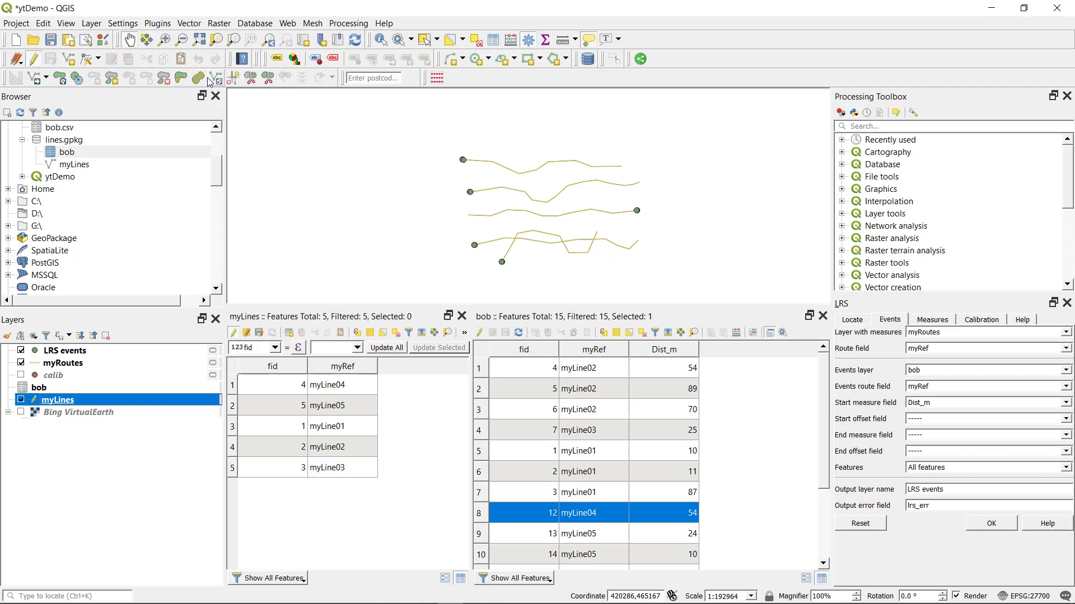
{"action": "right_click", "coordinate": [467, 79]}
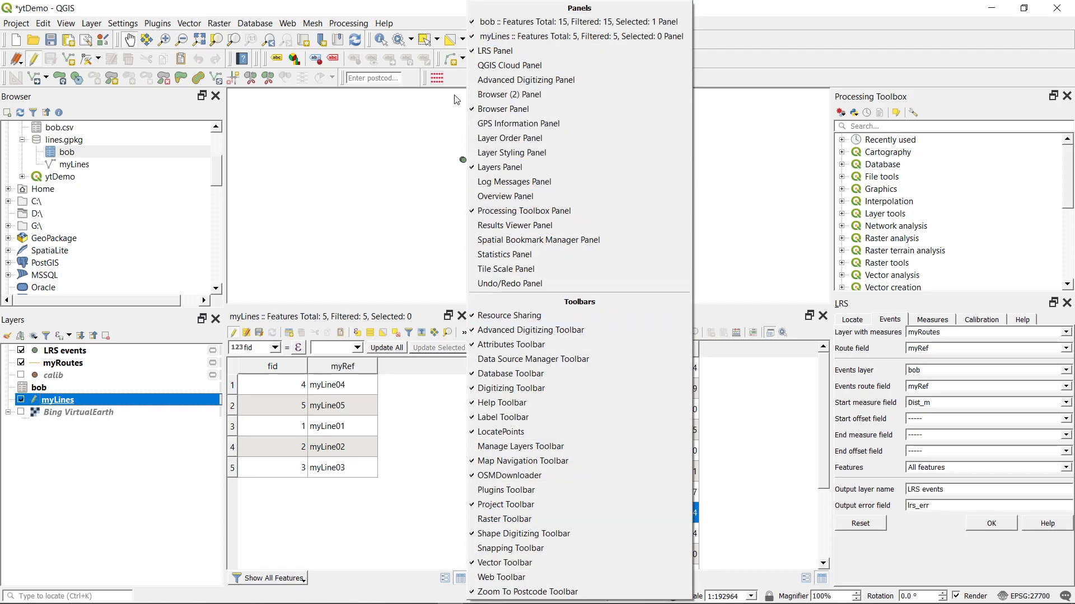
{"action": "left_click", "coordinate": [458, 80]}
{"action": "left_click", "coordinate": [749, 255]}
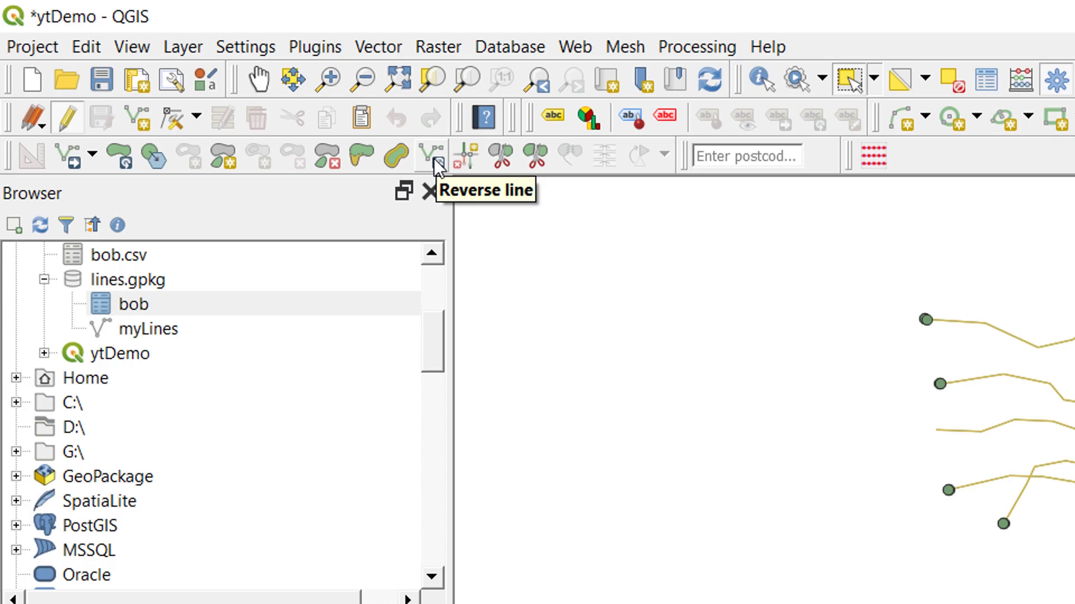
Reverse the middle line's direction, save the edits and stop editing
{"action": "left_click", "coordinate": [434, 159]}
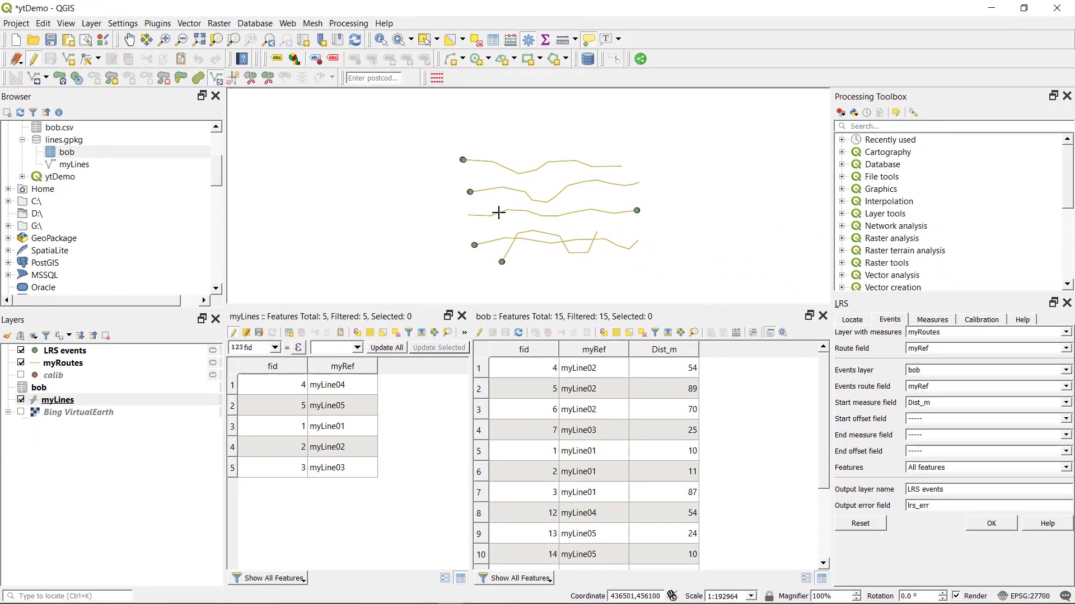
{"action": "left_click", "coordinate": [499, 213]}
{"action": "left_click", "coordinate": [52, 63]}
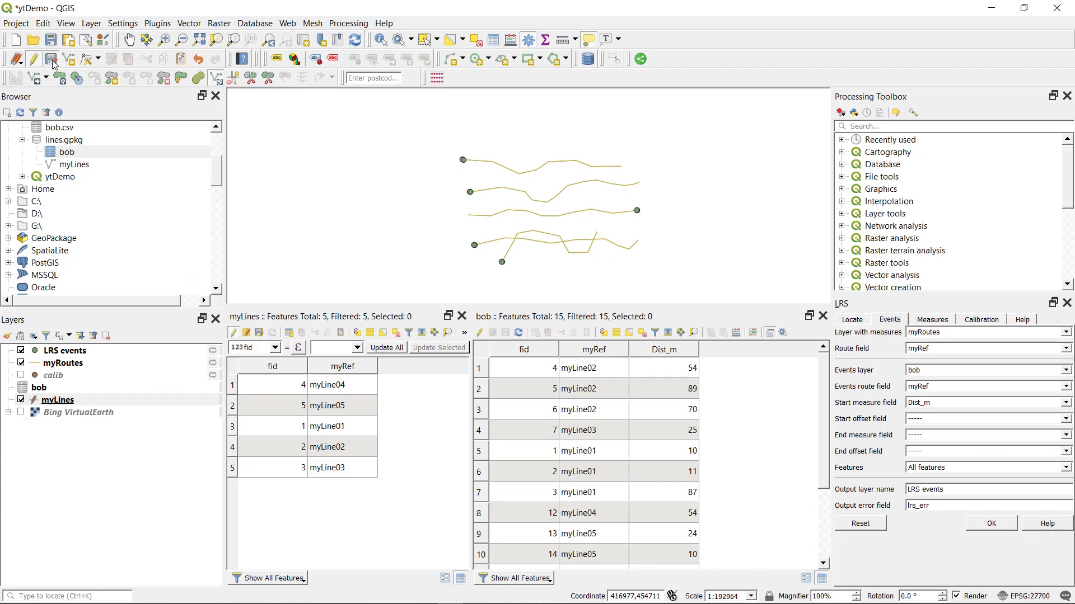
{"action": "left_click", "coordinate": [34, 63]}
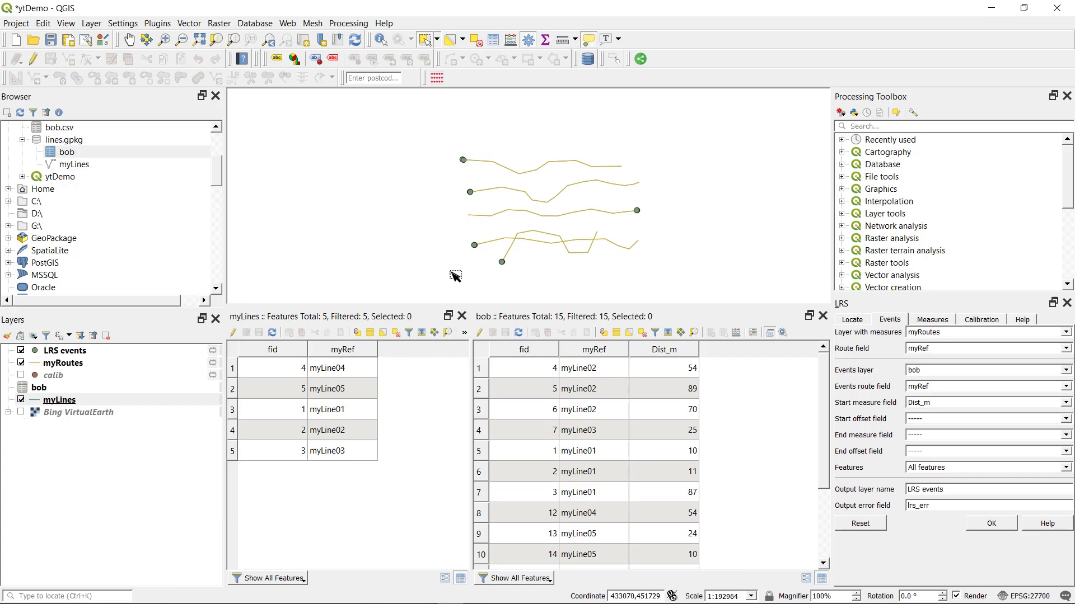
Remove the LRS events and calib layers from the project
{"action": "right_click", "coordinate": [70, 351]}
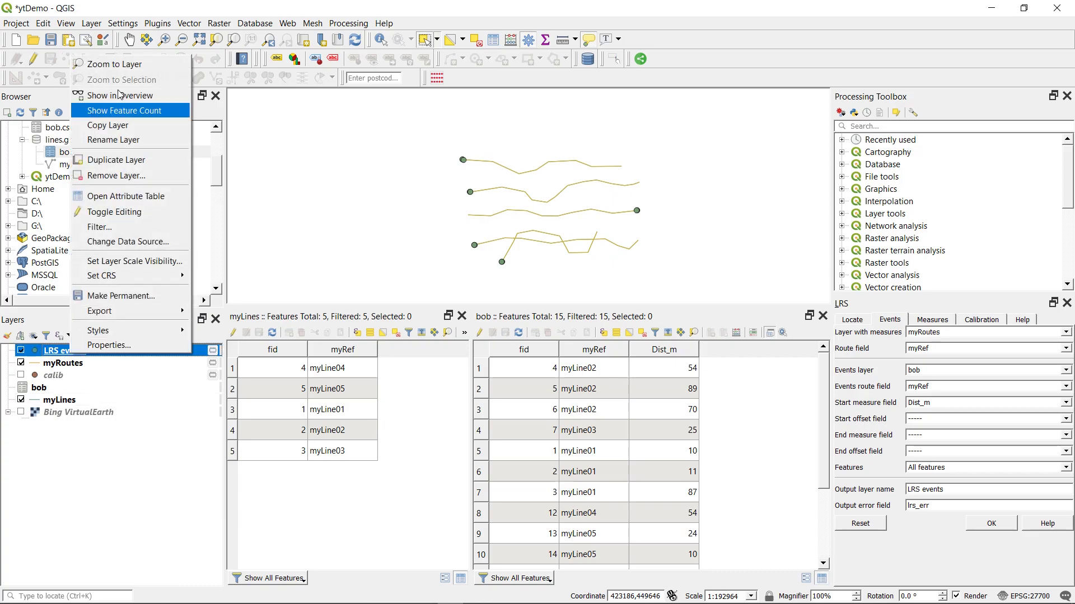
{"action": "left_click", "coordinate": [117, 176]}
{"action": "key", "text": "Return"}
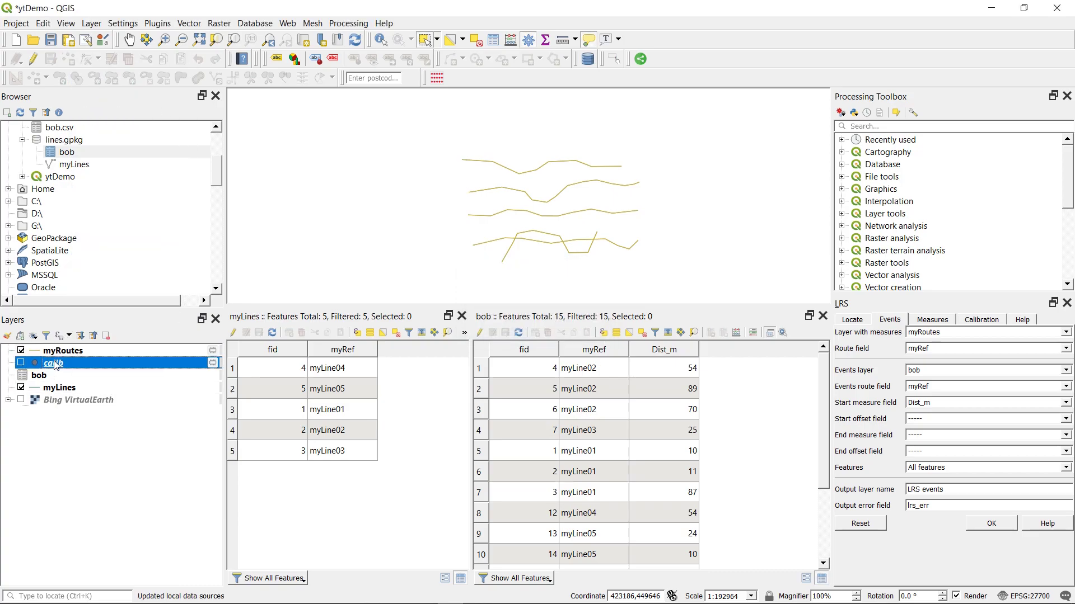
{"action": "right_click", "coordinate": [54, 363]}
{"action": "left_click", "coordinate": [166, 189]}
{"action": "key", "text": "Return"}
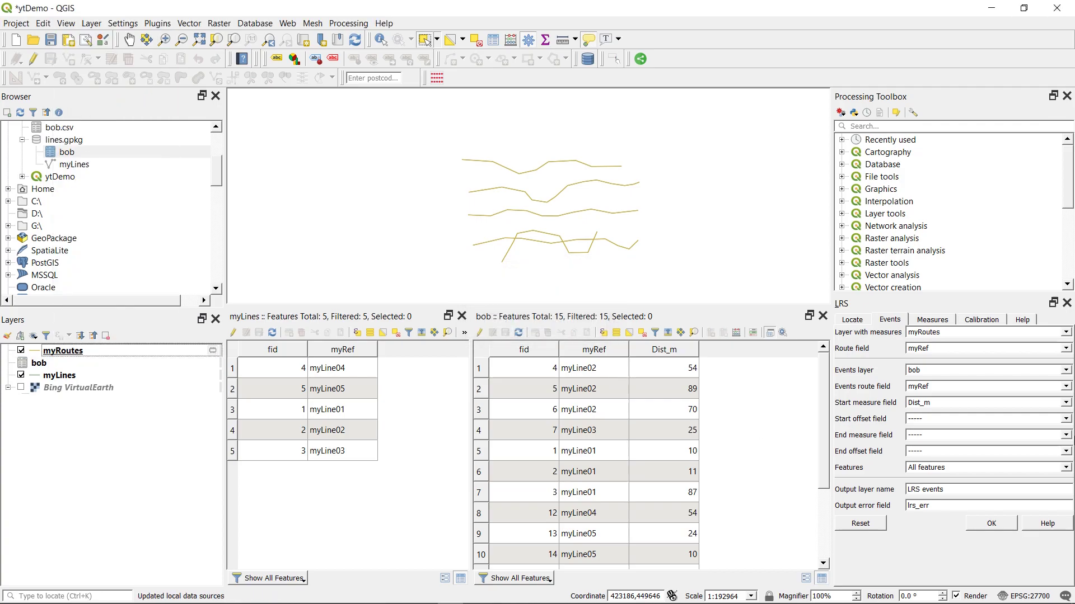
{"action": "left_click", "coordinate": [860, 524]}
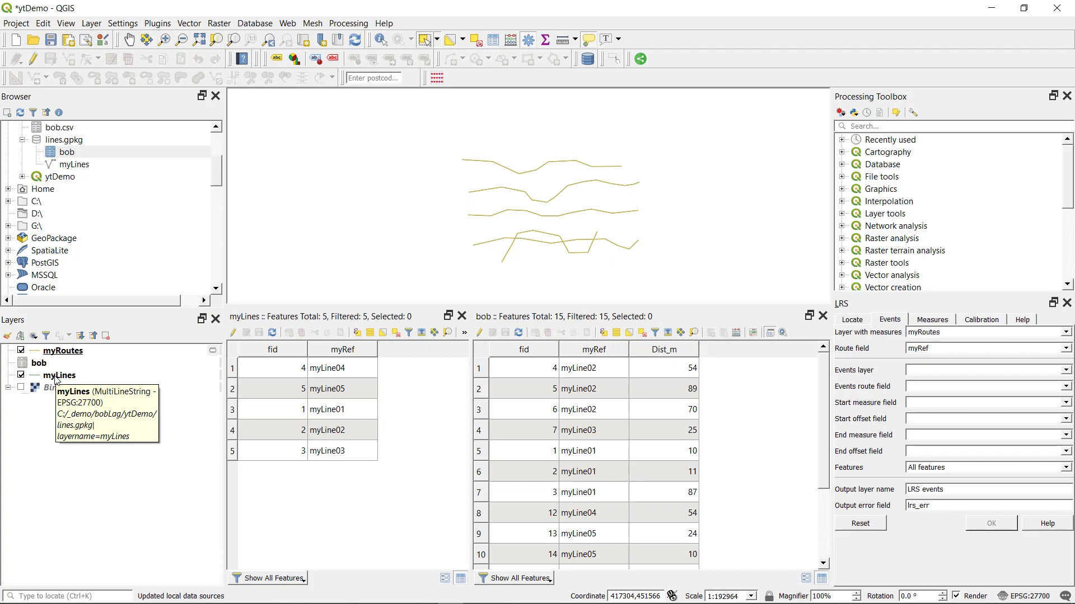
Run Locate points along lines on myLines with output named calib2
{"action": "left_click", "coordinate": [437, 78]}
{"action": "left_click", "coordinate": [484, 258]}
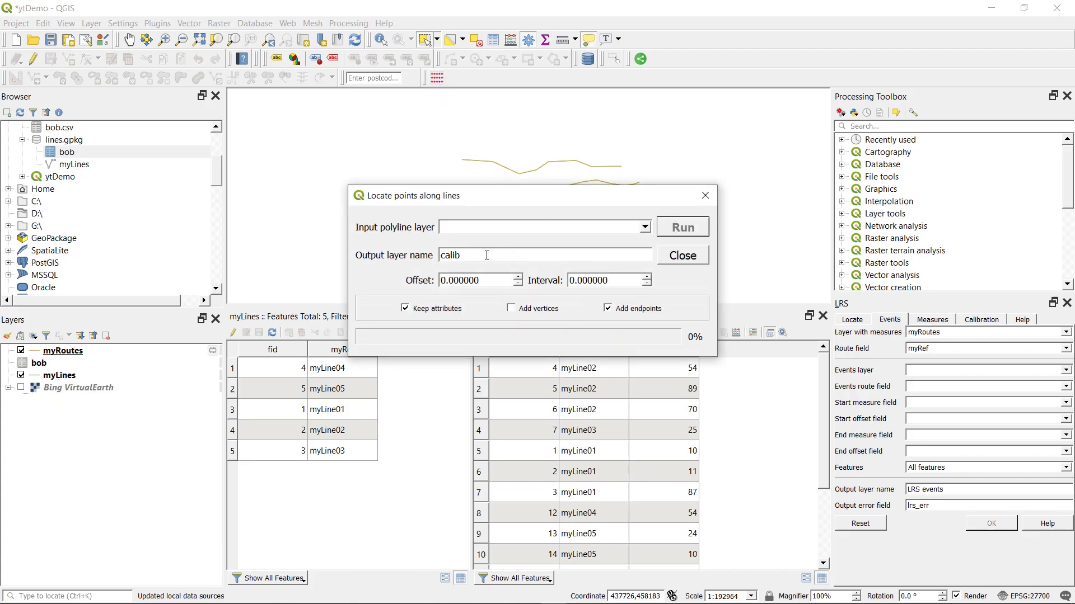
{"action": "left_click", "coordinate": [645, 227]}
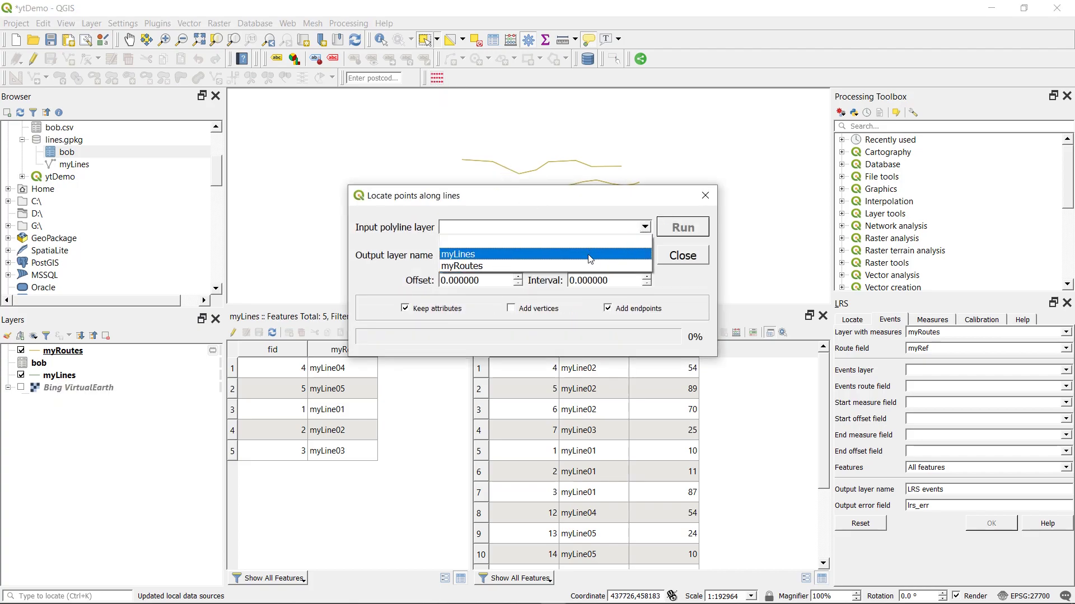
{"action": "left_click", "coordinate": [590, 258]}
{"action": "left_click", "coordinate": [680, 228]}
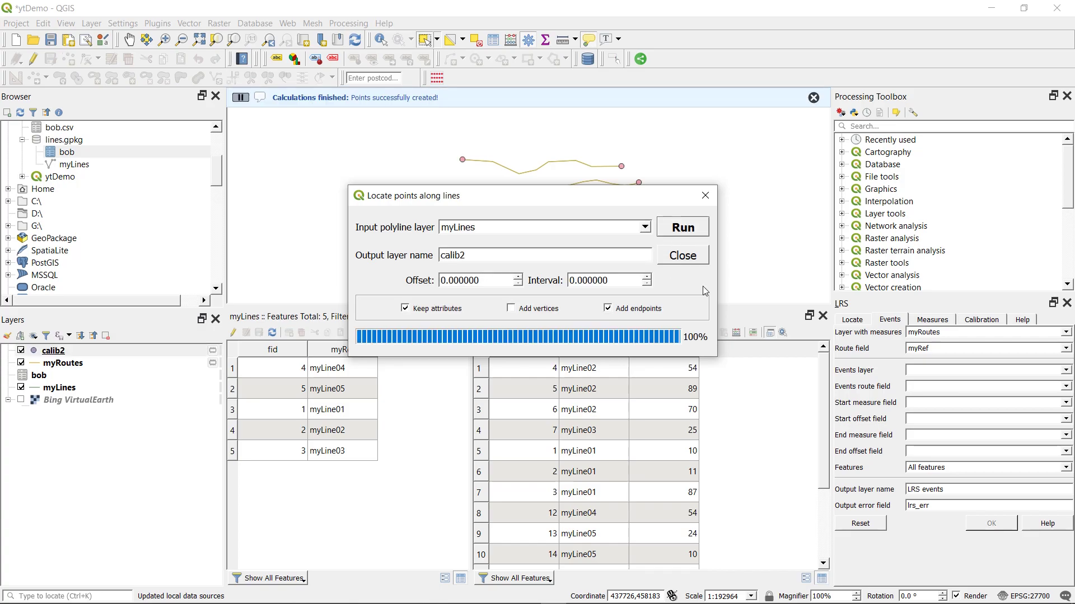
{"action": "left_click", "coordinate": [982, 319]}
Recalibrate with points route myRef and measure distance into myRoutes2, hiding myRoutes and calib2
{"action": "left_click", "coordinate": [1060, 400]}
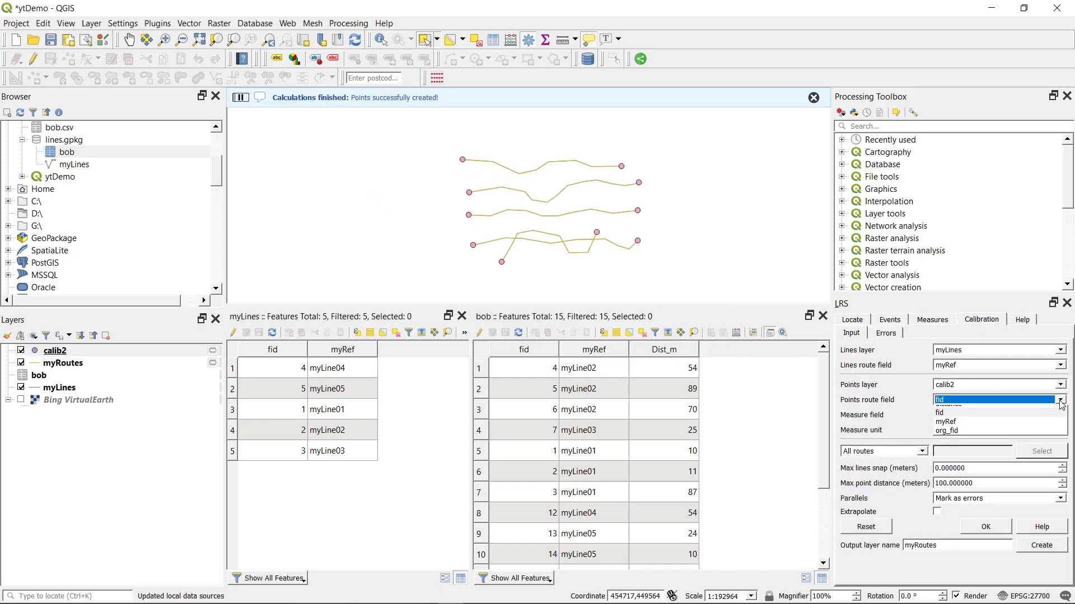
{"action": "left_click", "coordinate": [1052, 409]}
{"action": "left_click", "coordinate": [1060, 415]}
{"action": "left_click", "coordinate": [1052, 431]}
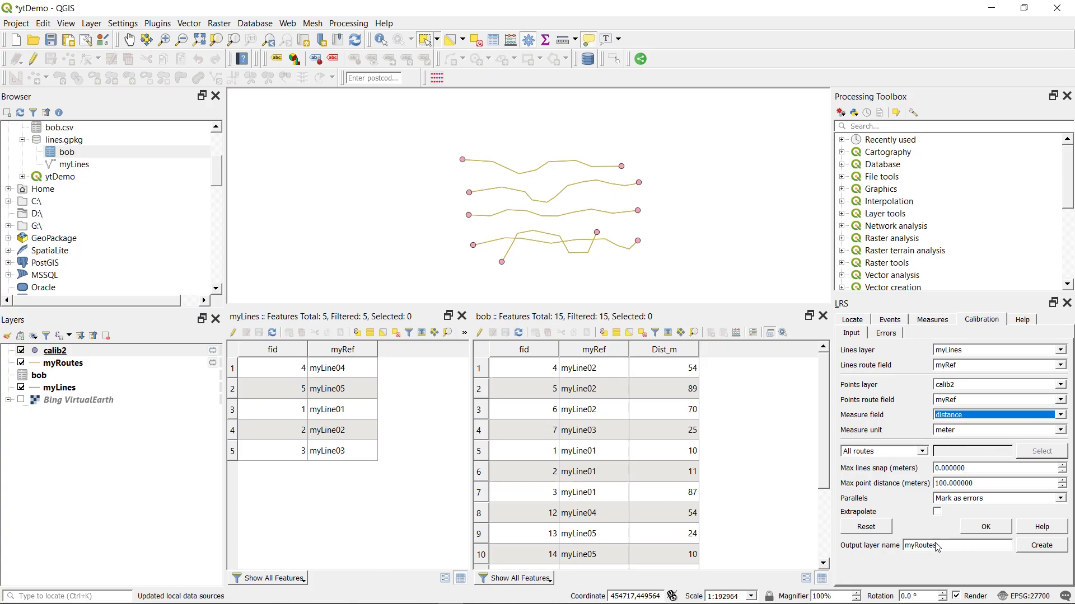
{"action": "left_click", "coordinate": [998, 530]}
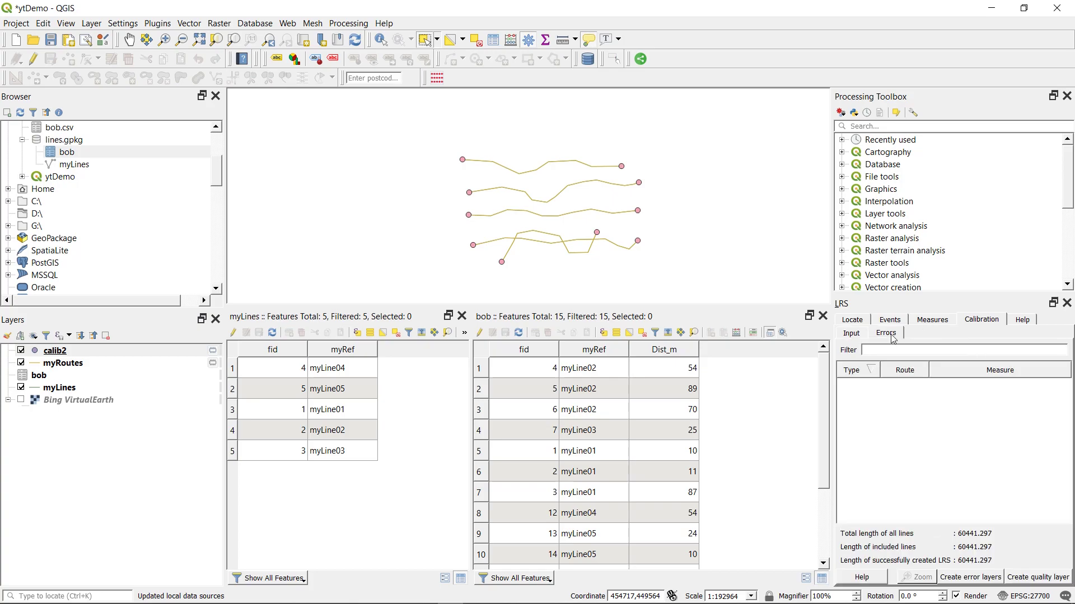
{"action": "left_click", "coordinate": [1036, 549]}
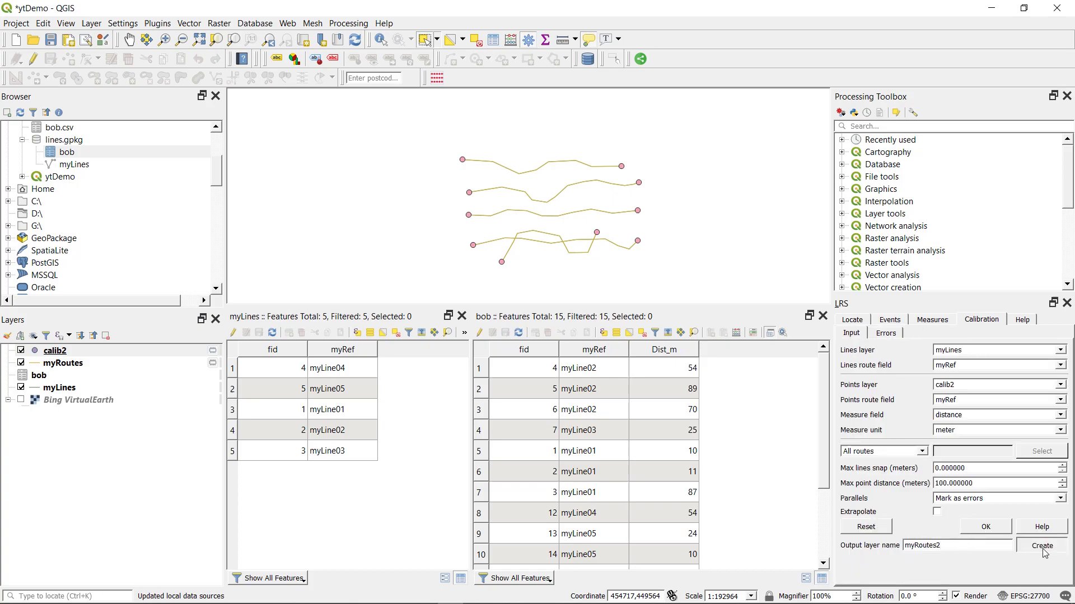
{"action": "left_click", "coordinate": [21, 375]}
{"action": "left_click", "coordinate": [21, 363]}
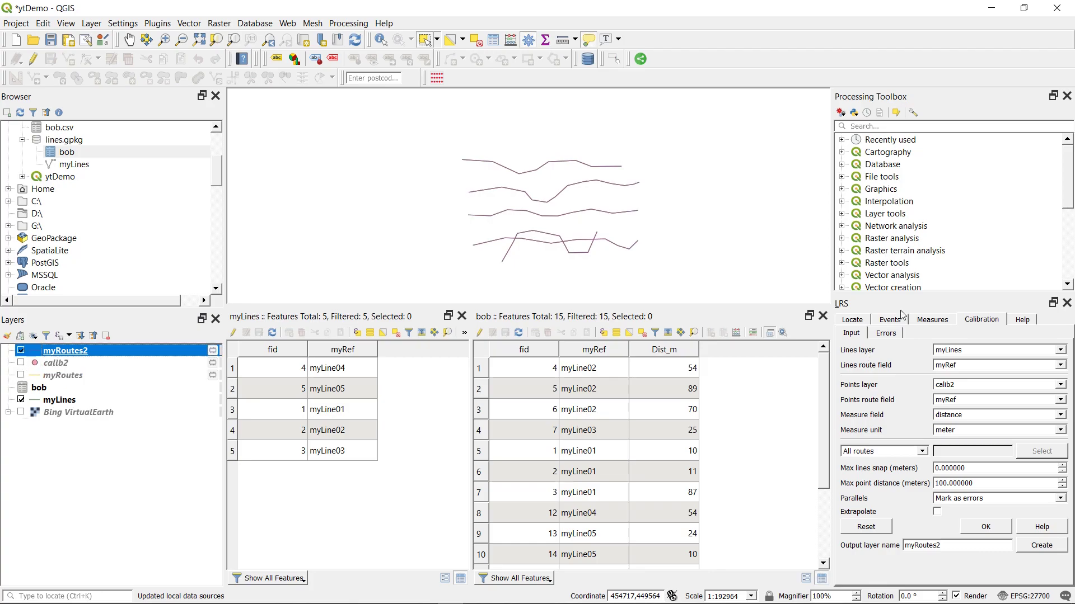
Set up bob events on myRoutes2 by myRef with Dist_m start measure, output named eventsAgain
{"action": "left_click", "coordinate": [890, 321]}
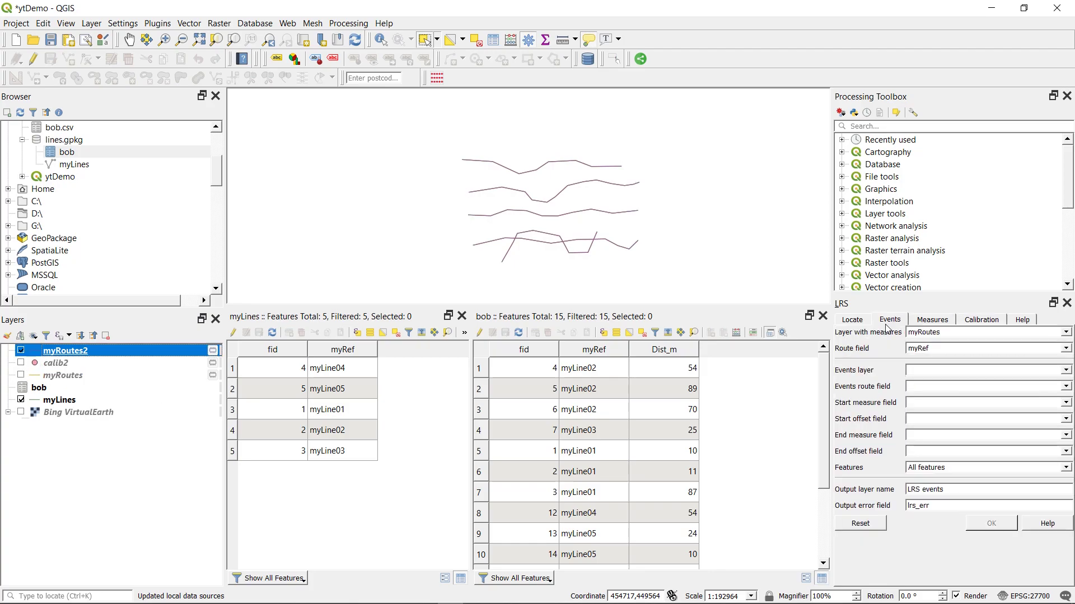
{"action": "left_click", "coordinate": [1066, 333]}
{"action": "left_click", "coordinate": [1053, 351]}
{"action": "left_click", "coordinate": [1066, 348]}
{"action": "left_click", "coordinate": [1055, 386]}
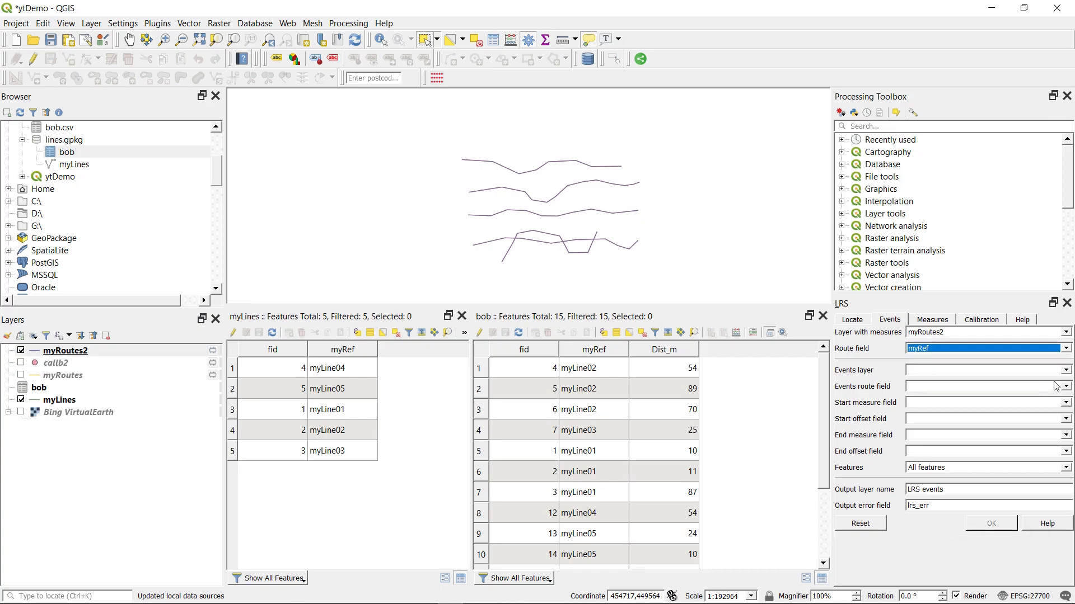
{"action": "left_click", "coordinate": [1066, 370]}
{"action": "left_click", "coordinate": [1055, 386]}
{"action": "left_click", "coordinate": [1067, 387]}
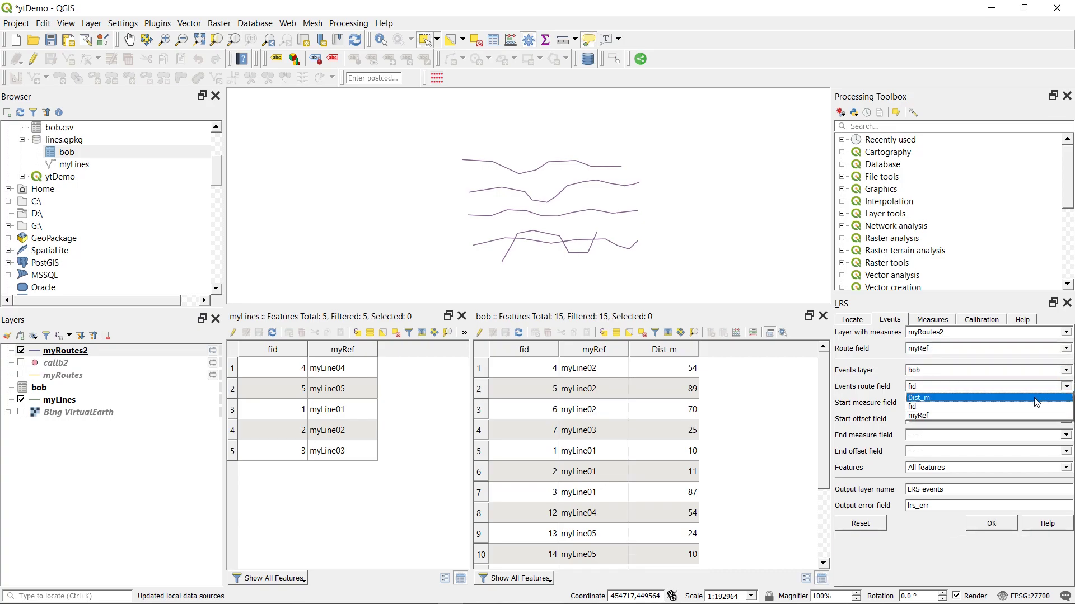
{"action": "left_click", "coordinate": [1036, 415]}
{"action": "left_click", "coordinate": [1033, 404]}
{"action": "left_click", "coordinate": [1036, 414]}
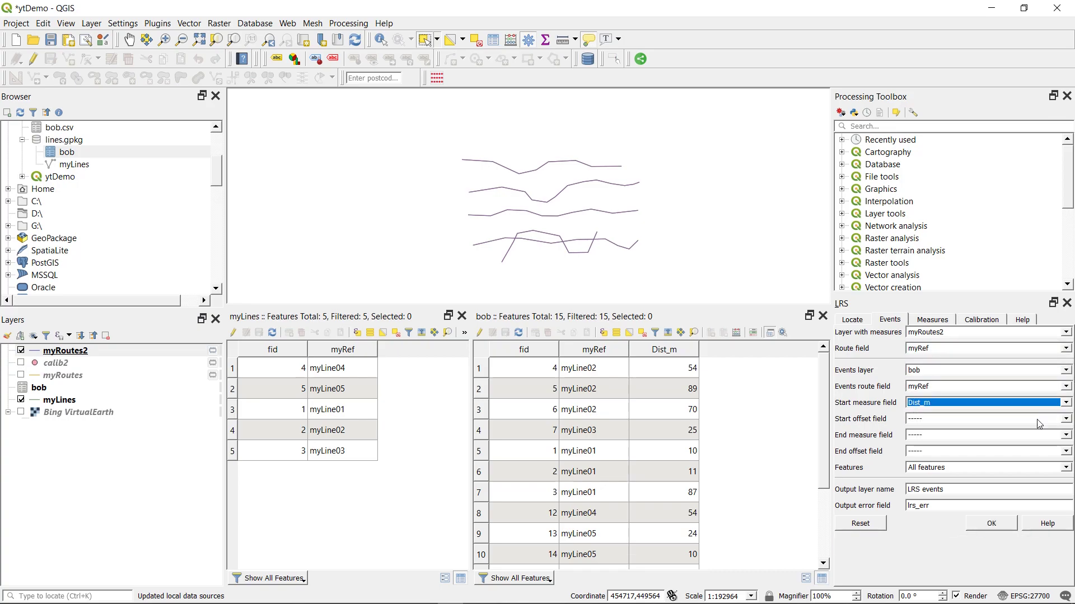
{"action": "left_click_drag", "start_coordinate": [946, 490], "coordinate": [866, 483]}
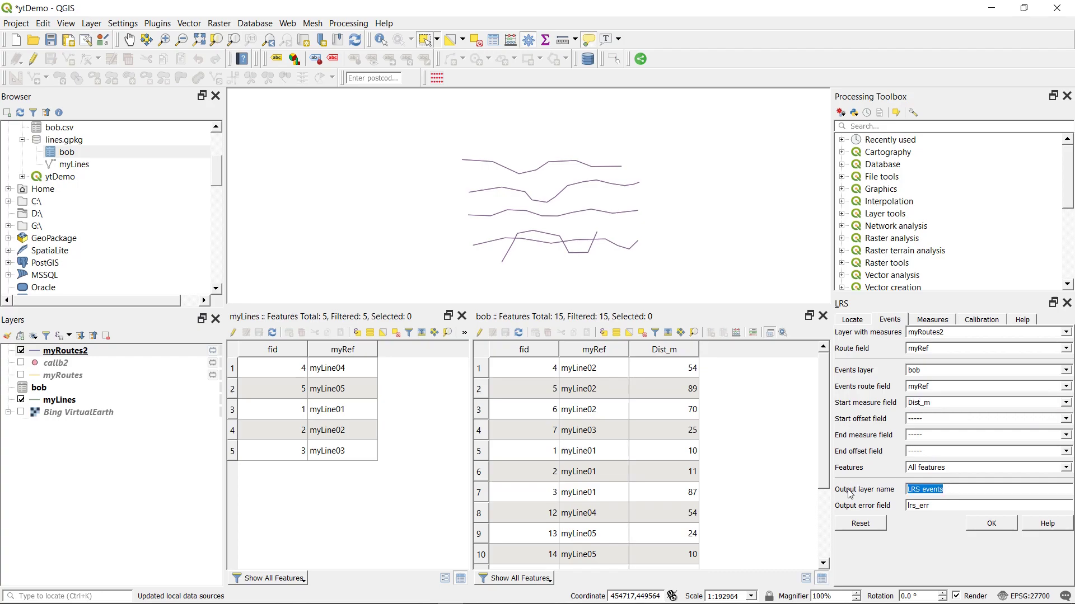
{"action": "type", "text": "eve"}
Run the LRS events tool to create eventsAgain on myRoutes2, then make the temporary myRoutes2 layer permanent
{"action": "left_click", "coordinate": [991, 524]}
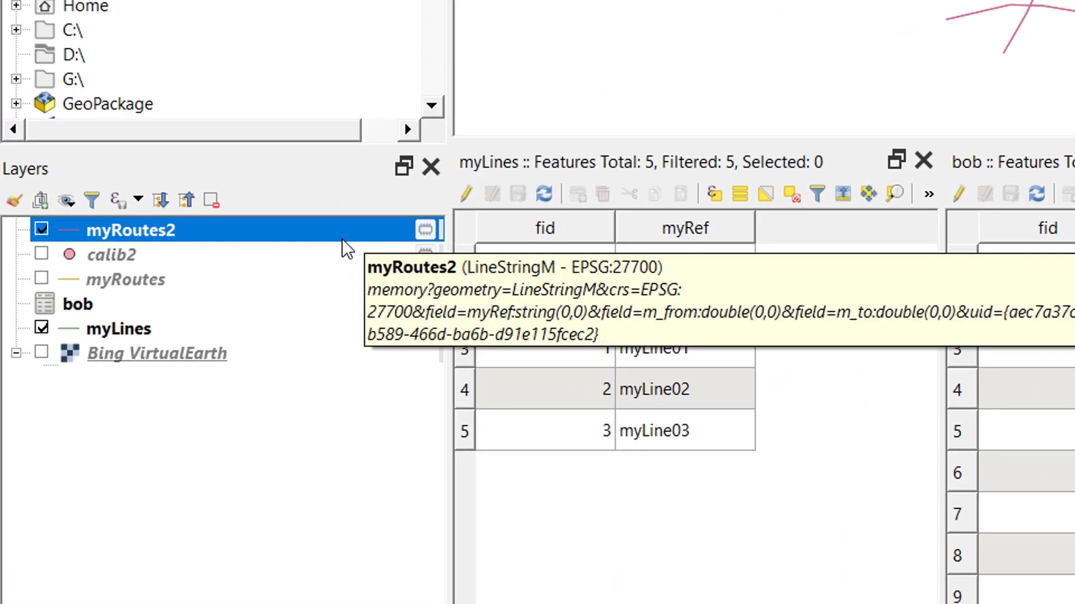
{"action": "right_click", "coordinate": [238, 229]}
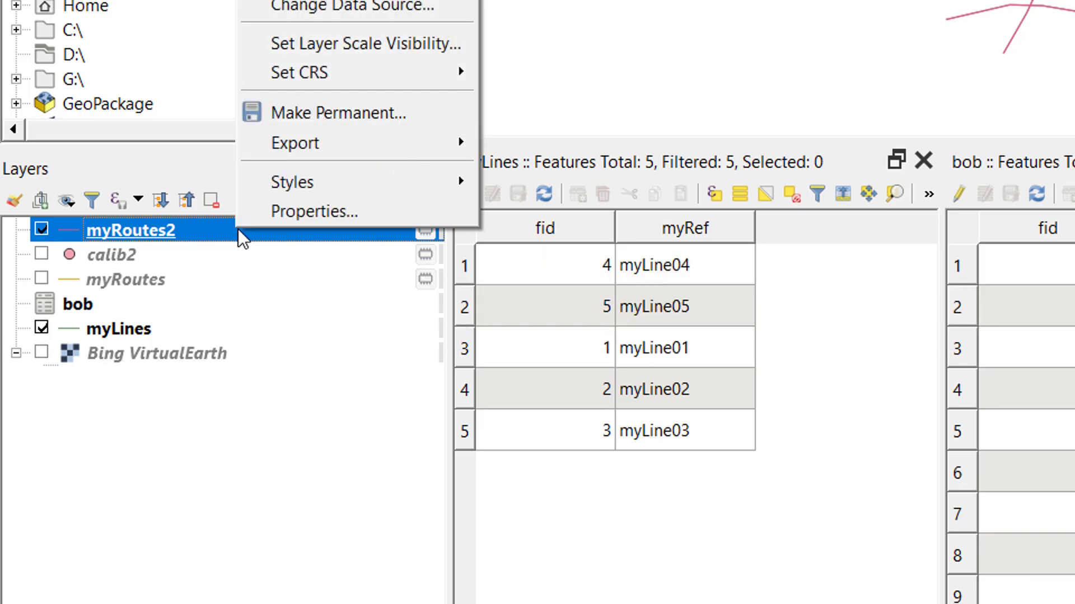
{"action": "left_click", "coordinate": [337, 112]}
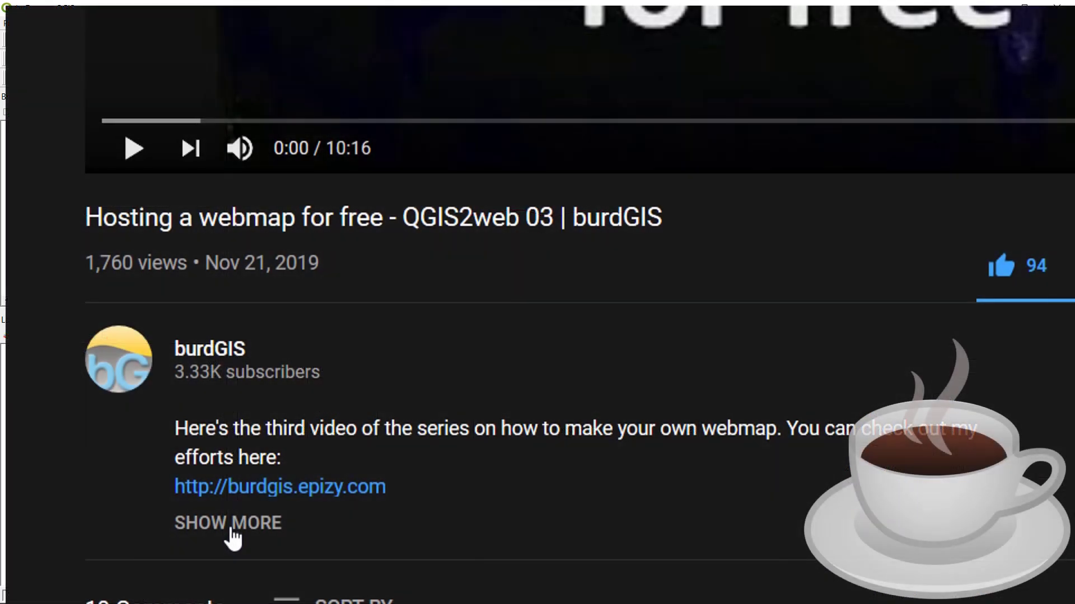
{"action": "left_click", "coordinate": [229, 524]}
{"action": "scroll", "coordinate": [250, 512], "scroll_direction": "down", "scroll_amount": 10}
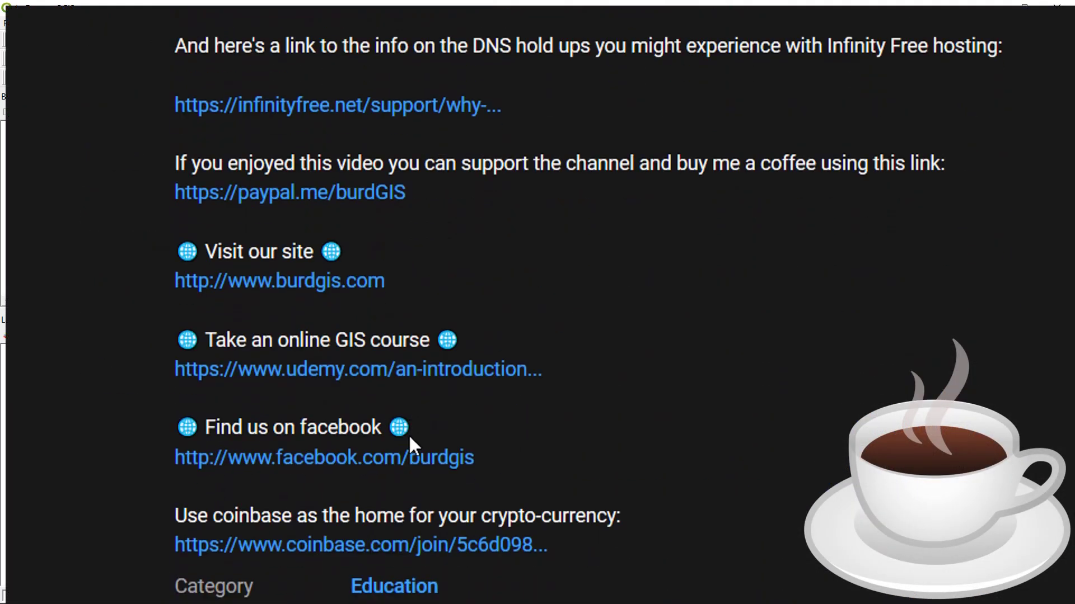